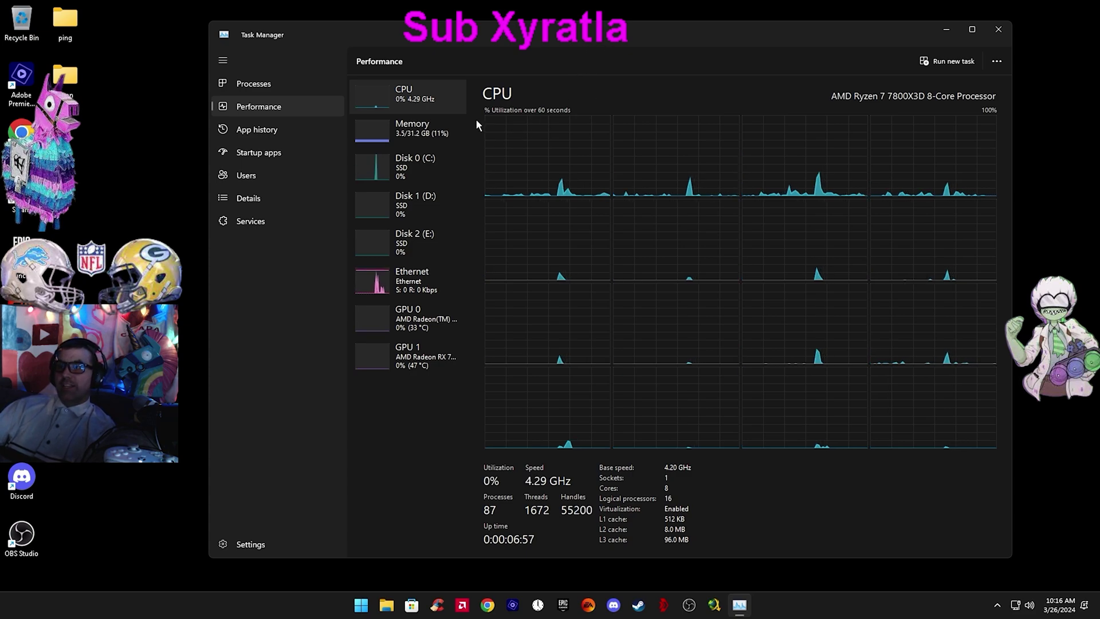
Step: Review the memory, GPU 1 and CPU performance details in Task Manager, and close it
click(474, 125)
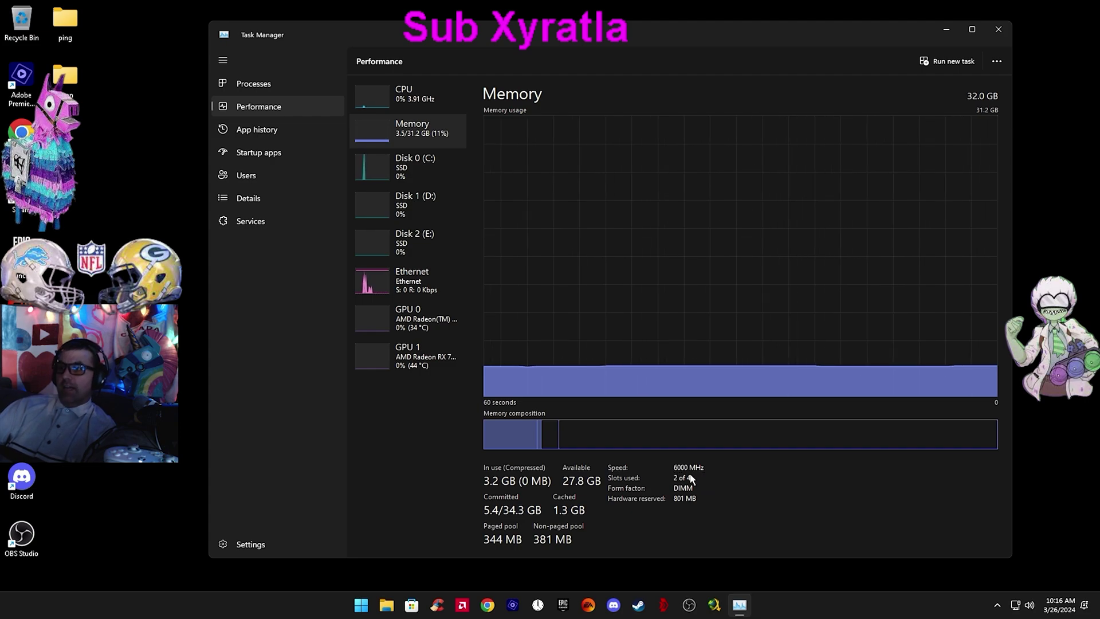
click(412, 355)
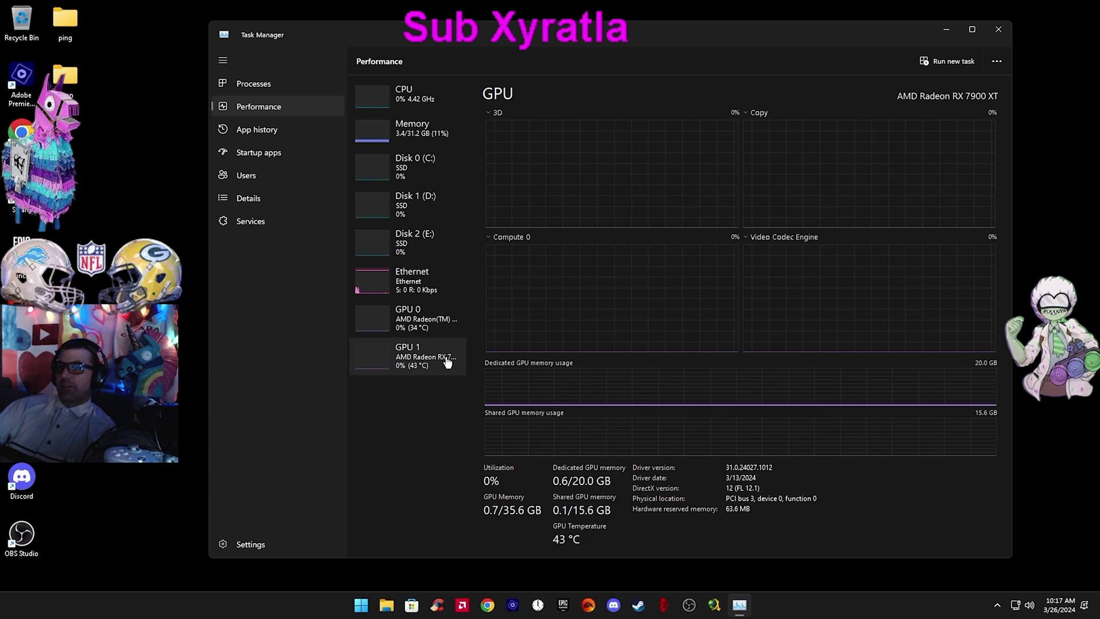
click(445, 97)
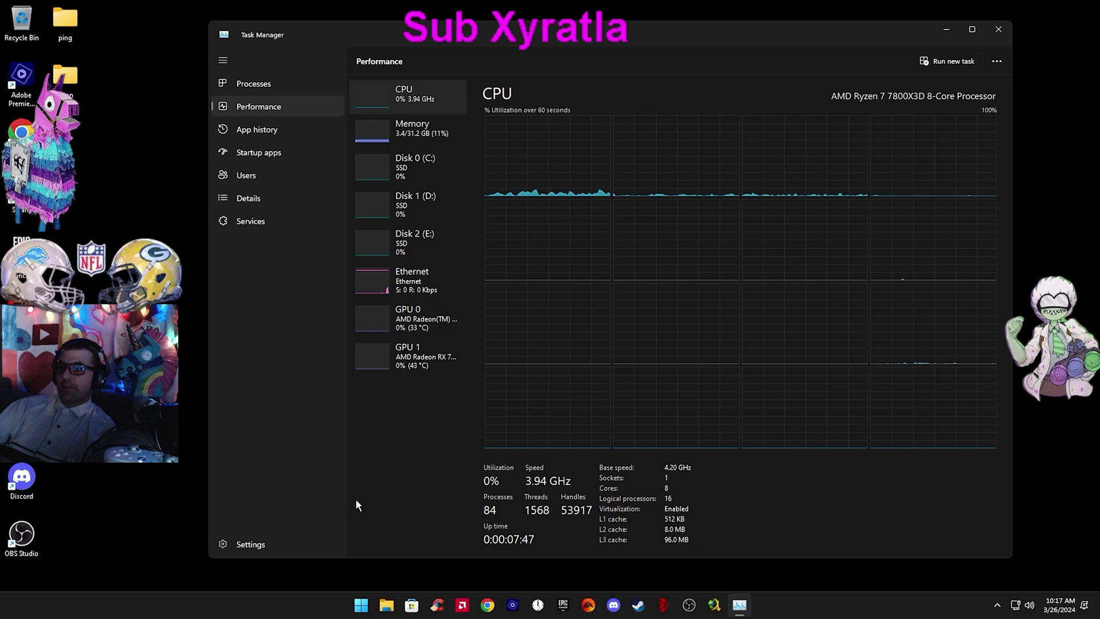
key(alt+F4)
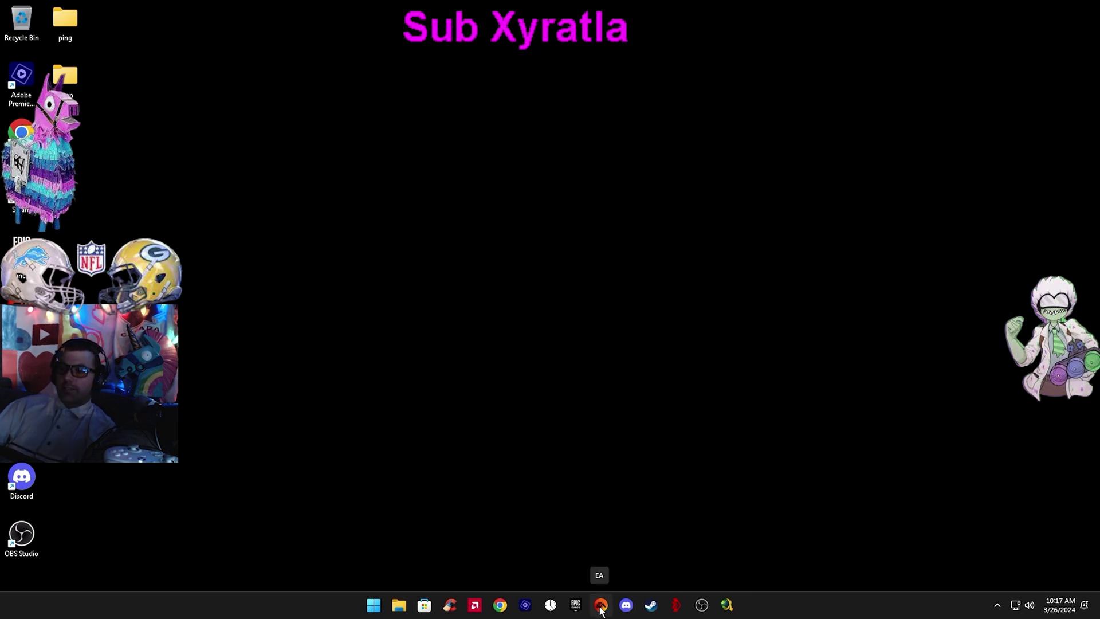
Step: Launch the EA app as administrator
right_click(600, 608)
right_click(589, 557)
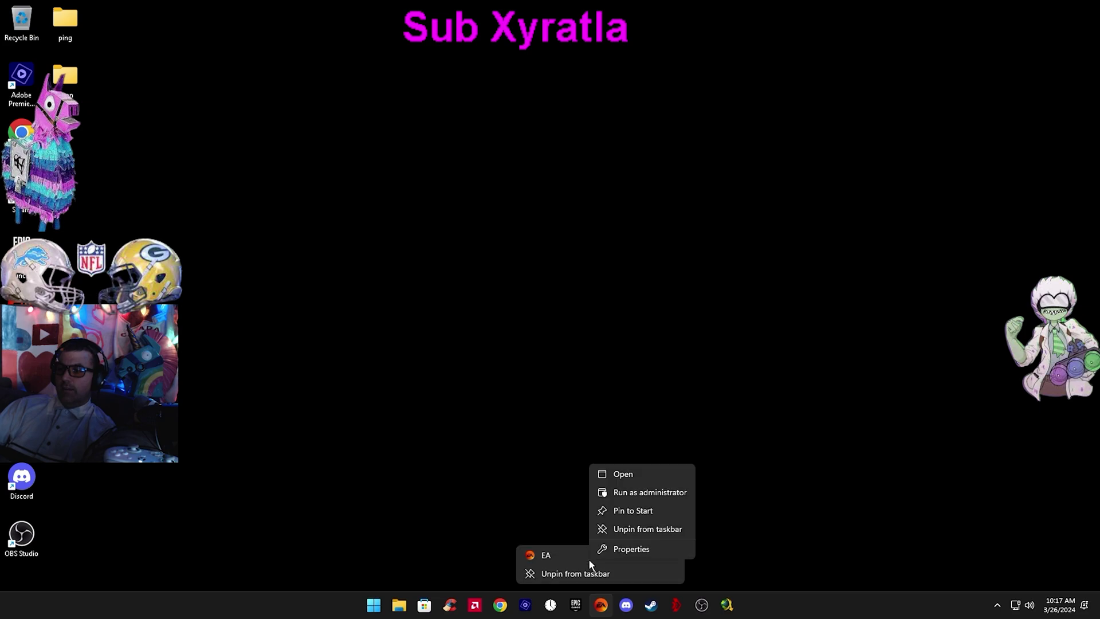
click(629, 494)
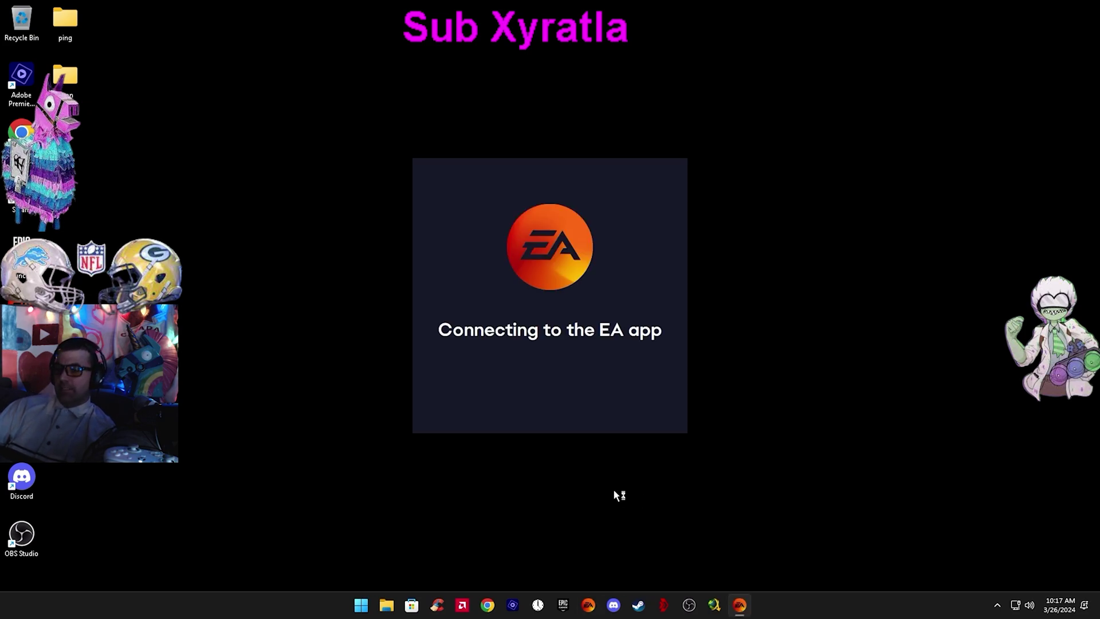
Step: Switch to Task Manager and show the detailed list of running processes
key(ctrl+alt+Delete)
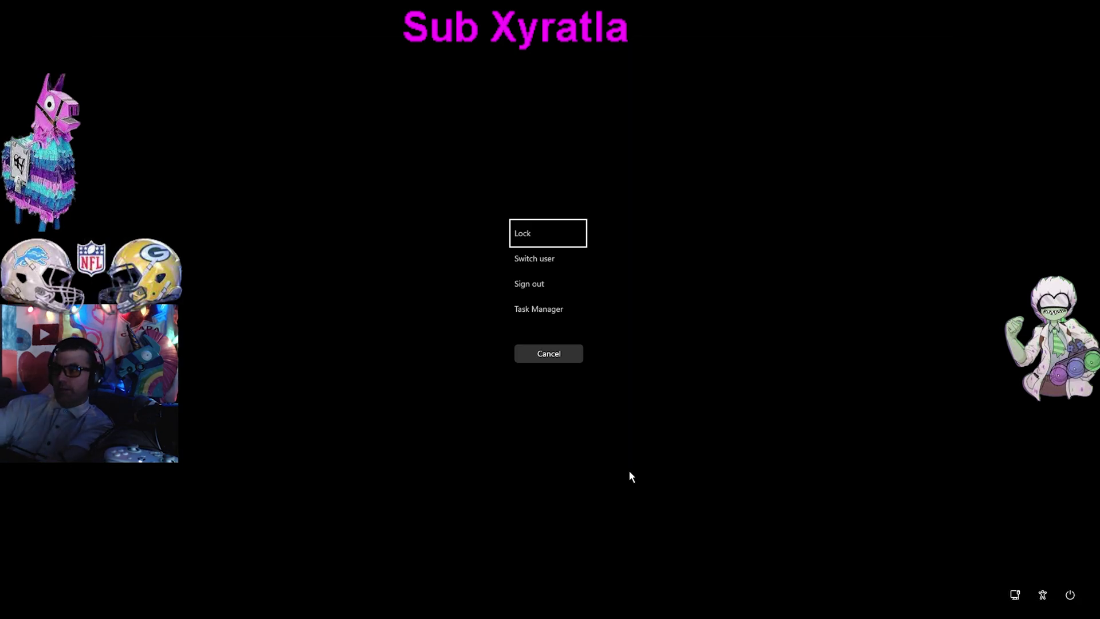
click(529, 310)
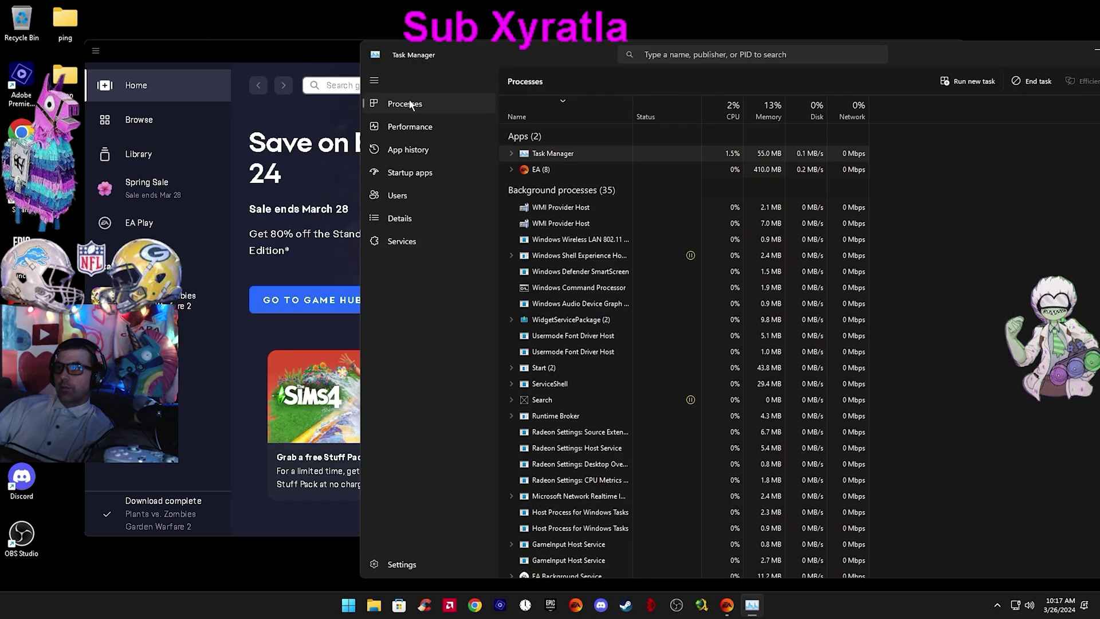
click(407, 221)
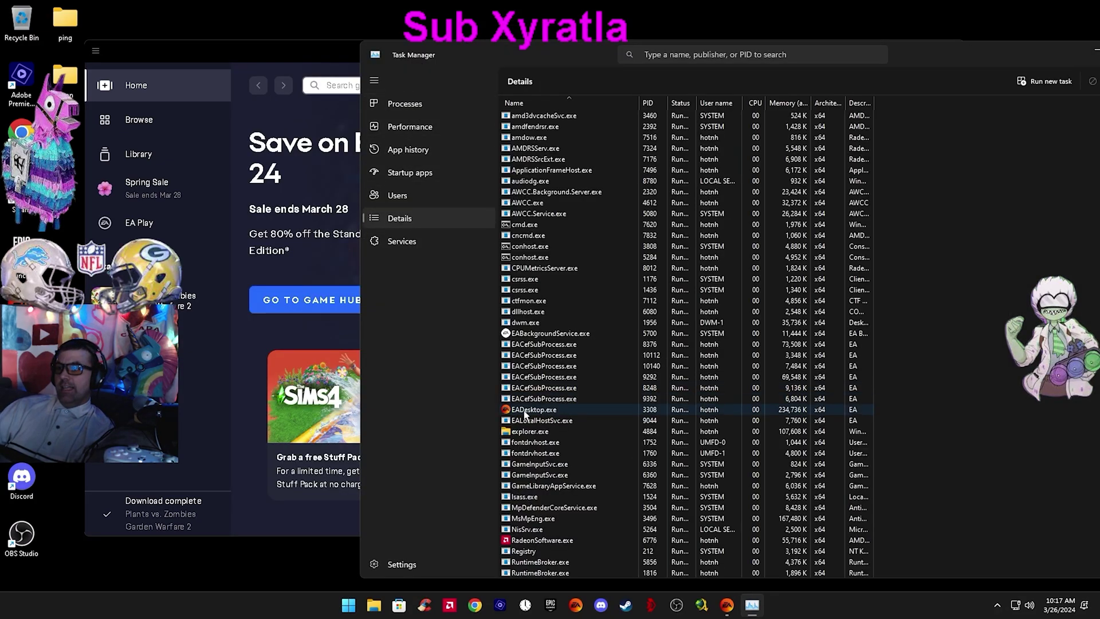
Step: Set the priority of the EADesktop.exe process to High, confirm the change, and recheck its priority setting
right_click(542, 410)
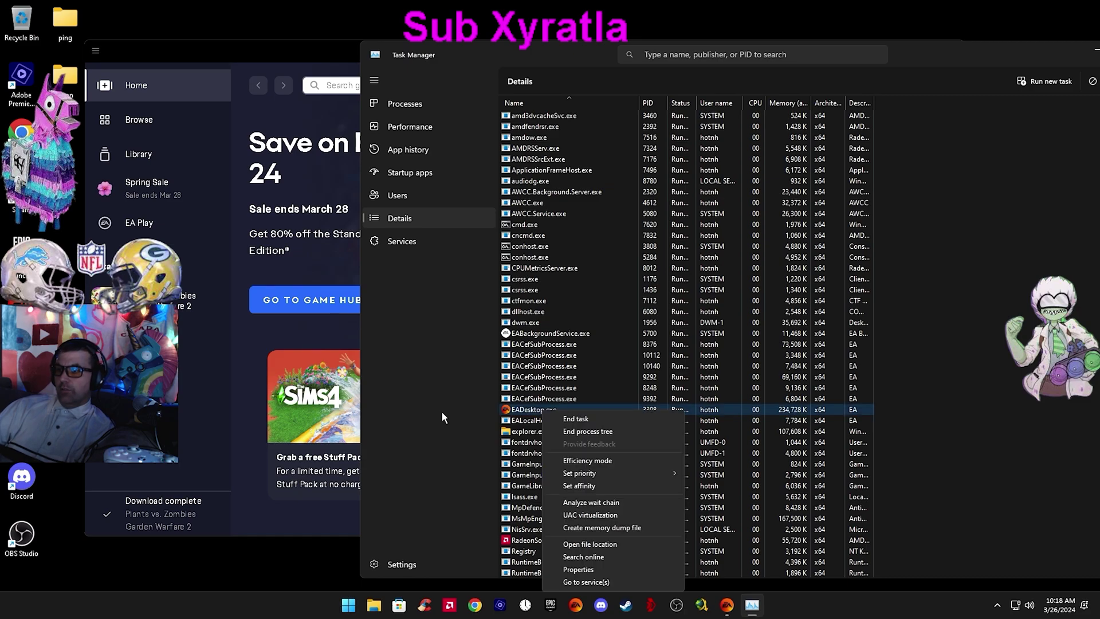
click(457, 405)
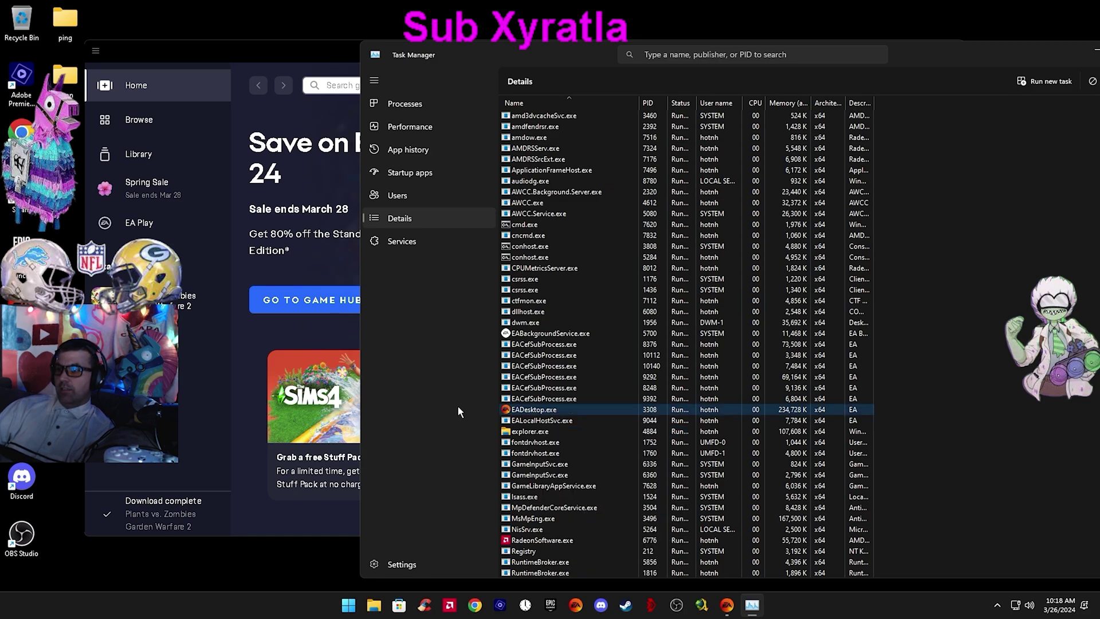
right_click(541, 409)
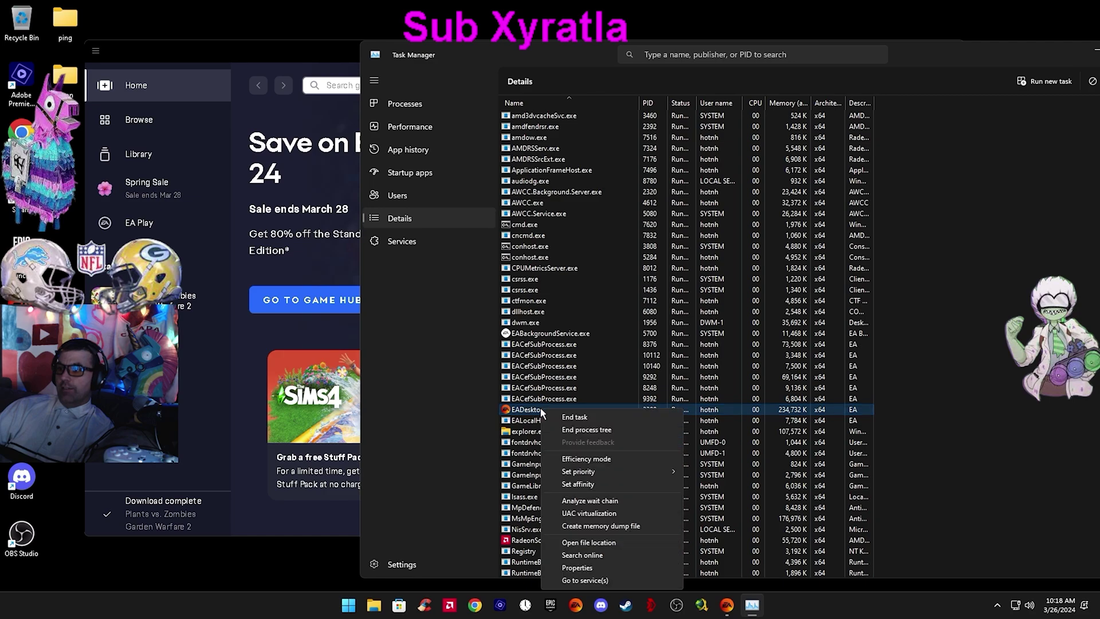
mouse_move(577, 471)
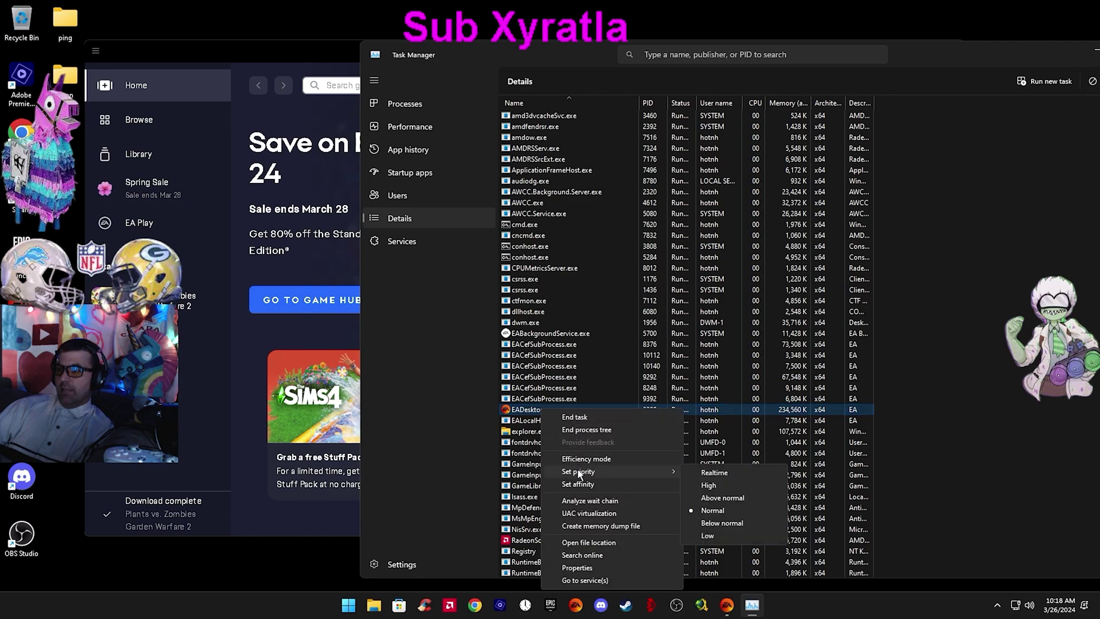
click(703, 487)
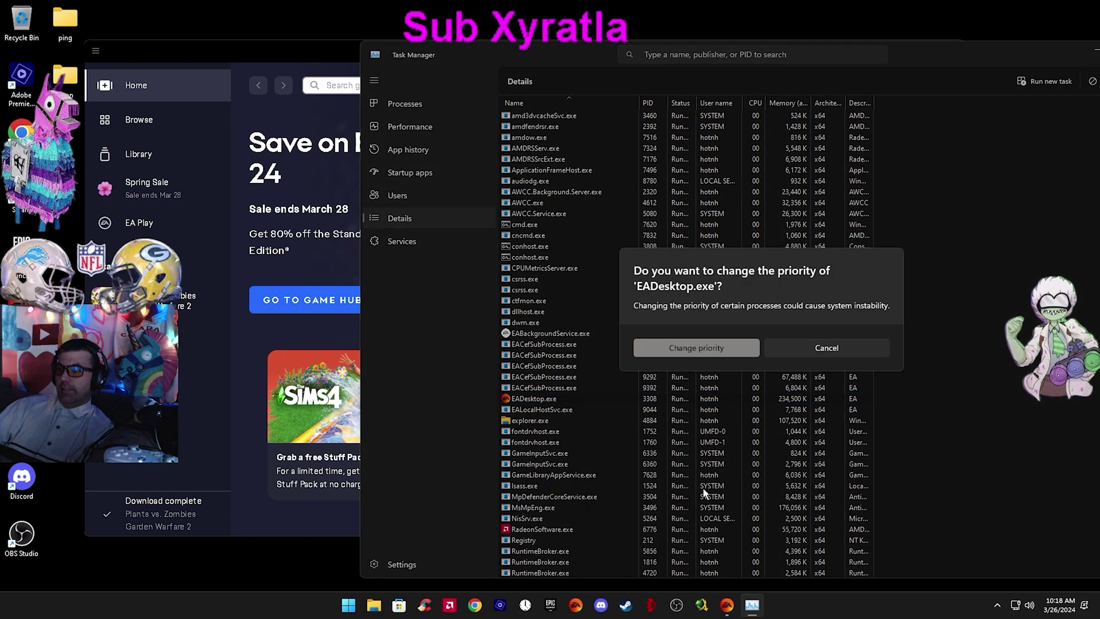
click(696, 347)
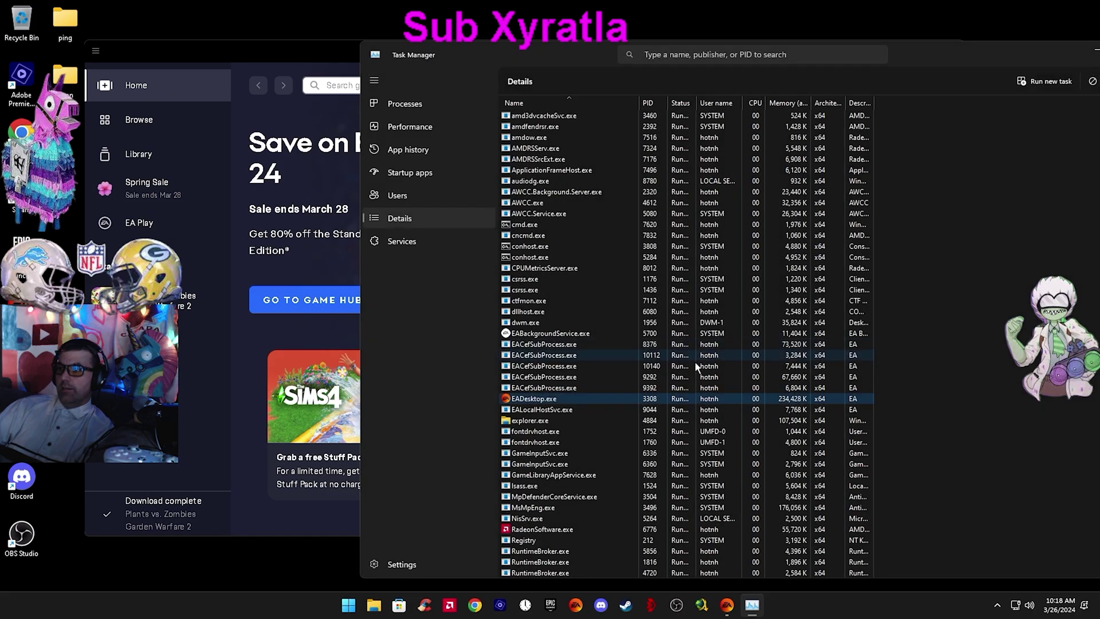
right_click(543, 398)
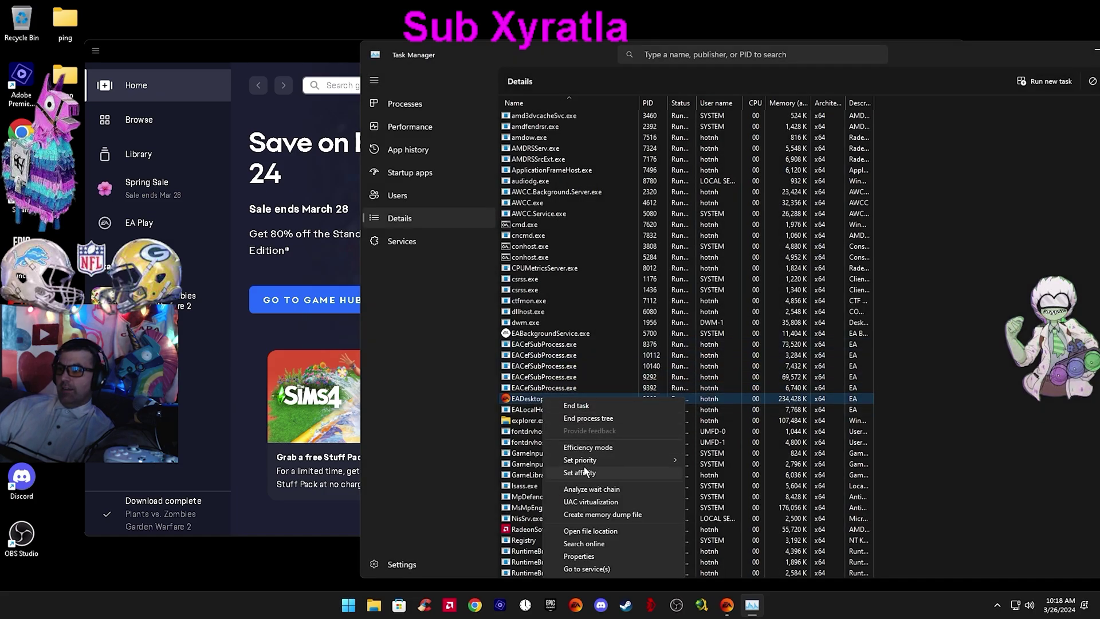
mouse_move(589, 462)
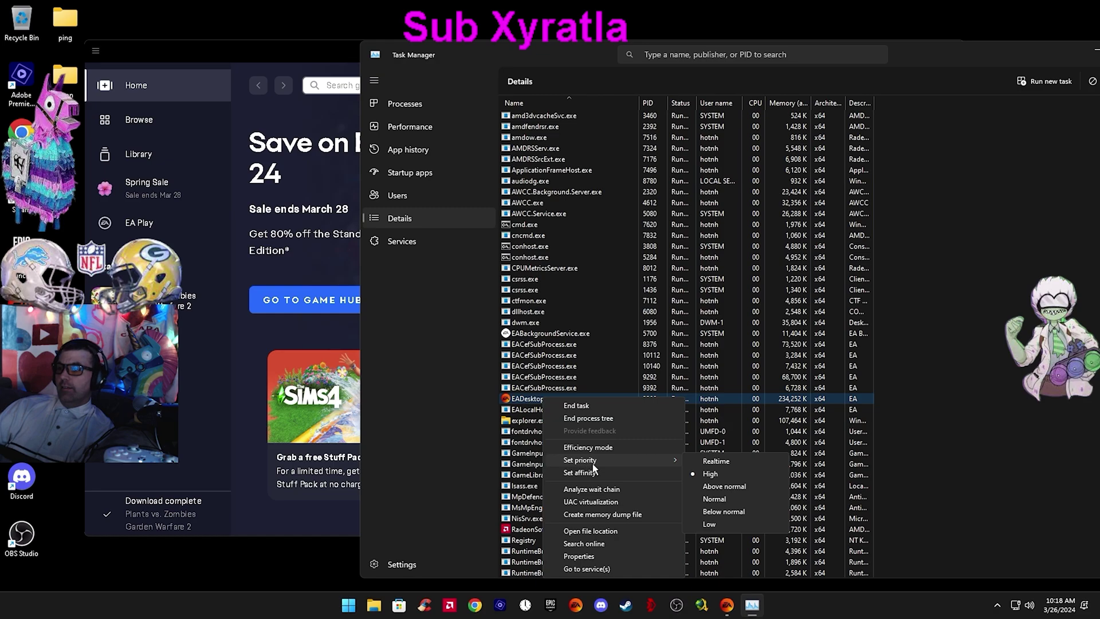
click(733, 473)
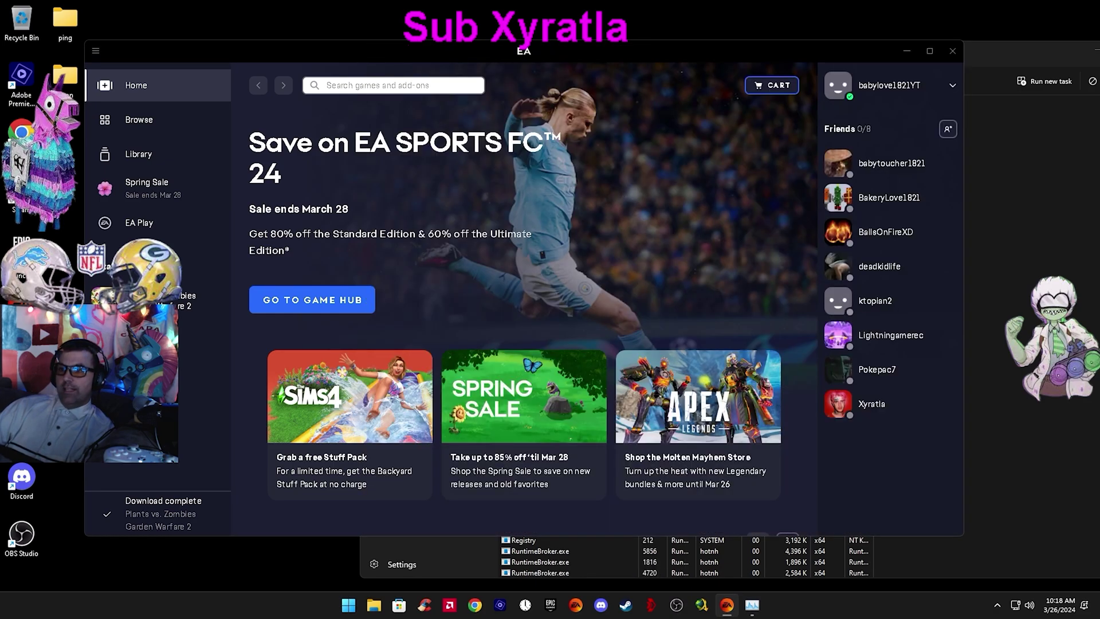
Step: Launch Plants vs. Zombies Garden Warfare 2 from the EA app and return to the process details in Task Manager
mouse_move(216, 301)
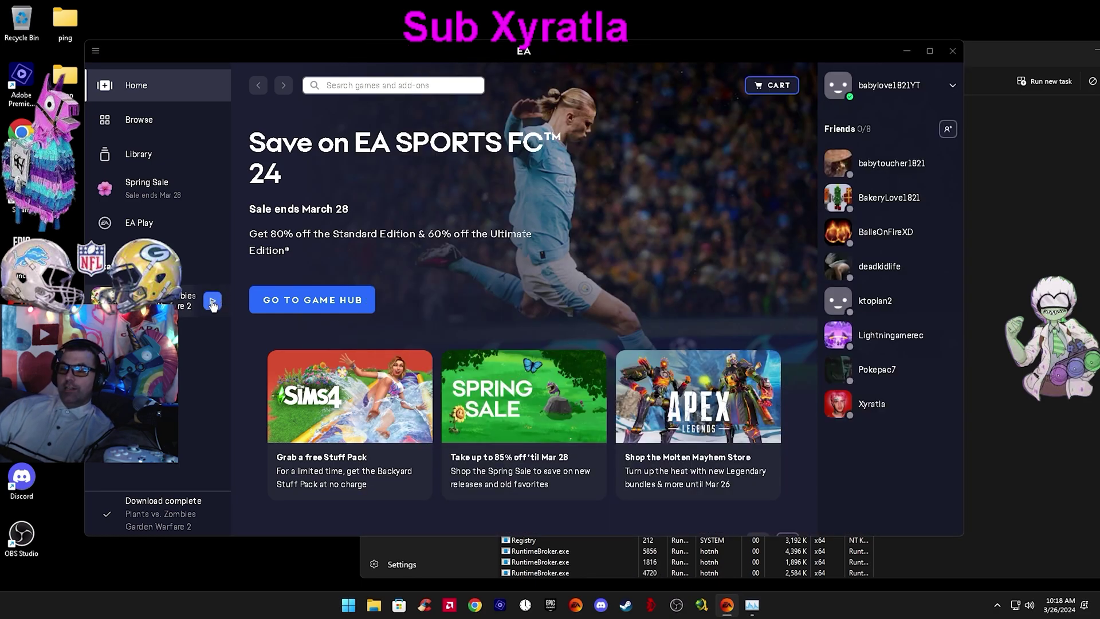
click(214, 303)
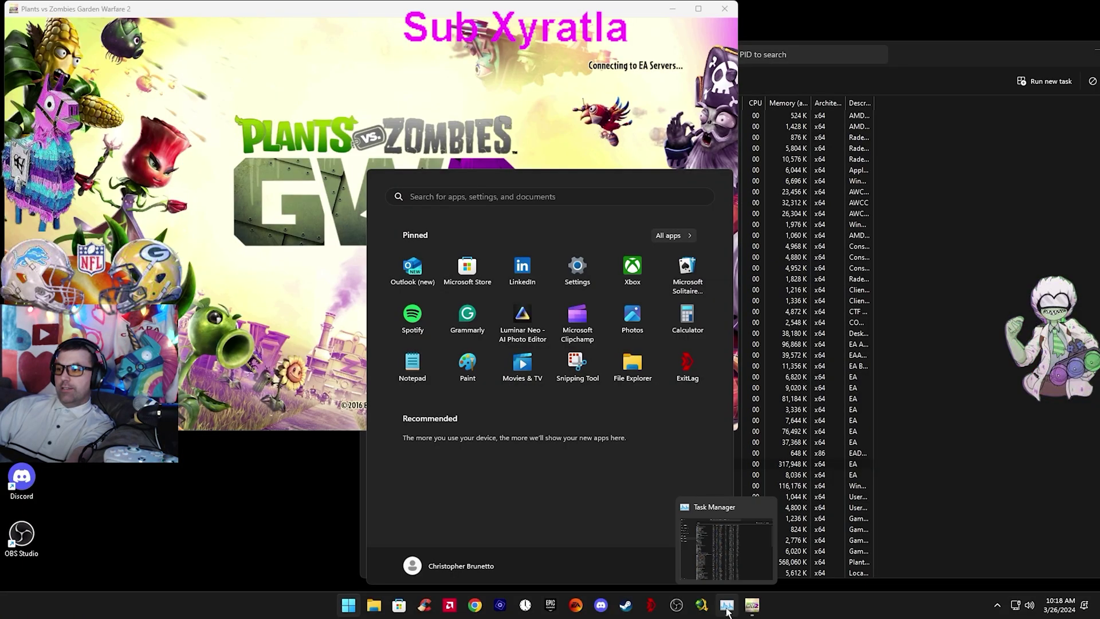
click(727, 607)
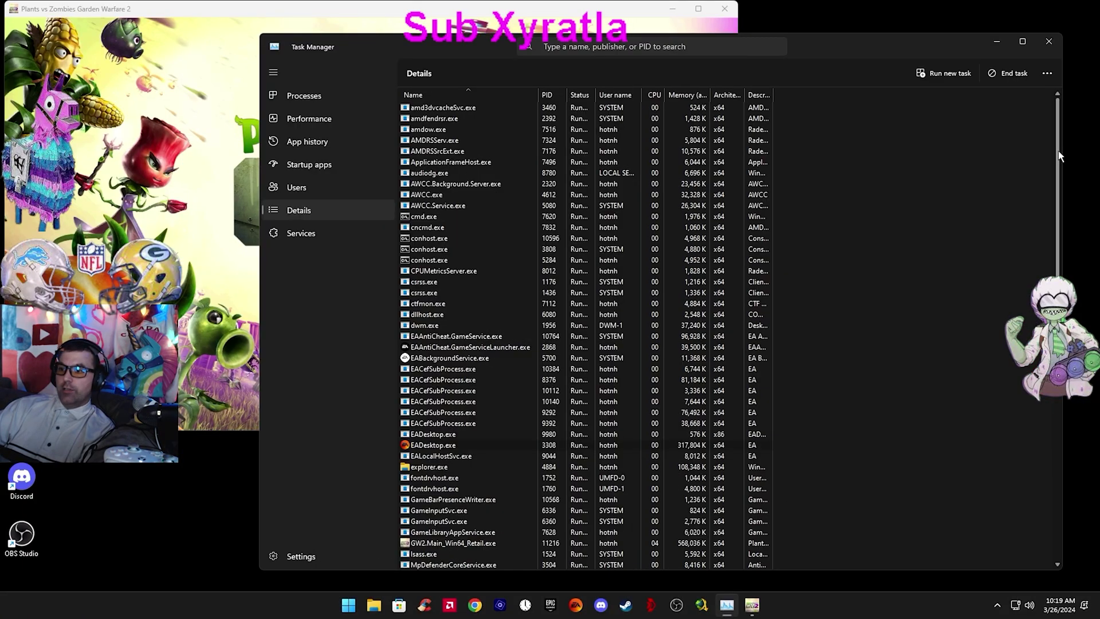
drag(1059, 156, 1053, 188)
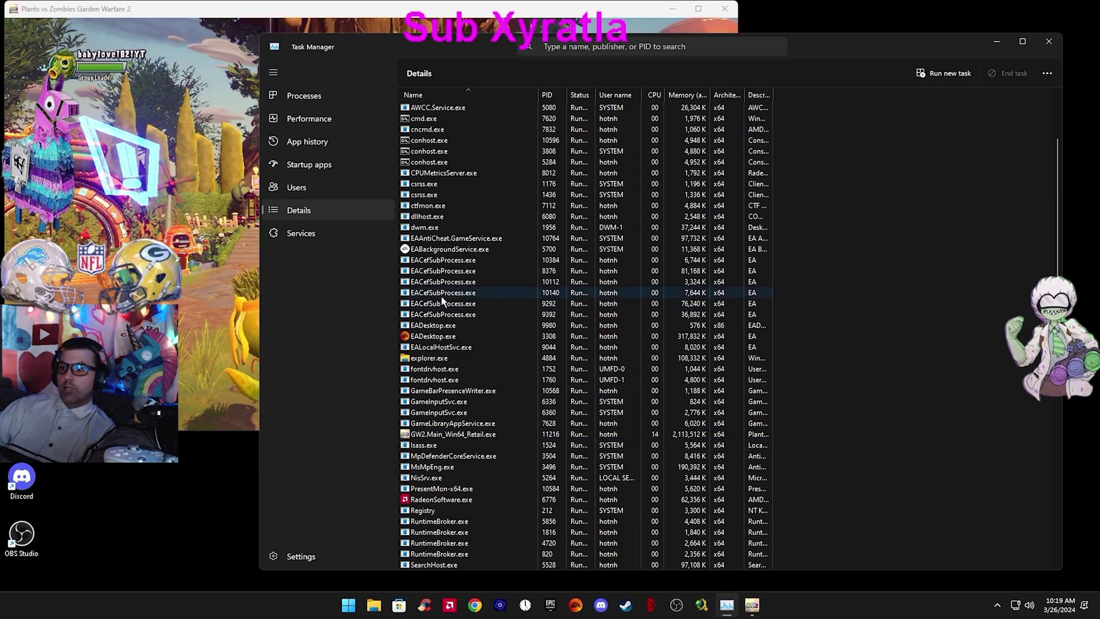
Step: Try to change the priority of the GW2.Main_Win64_Retail.exe process to Normal
right_click(434, 434)
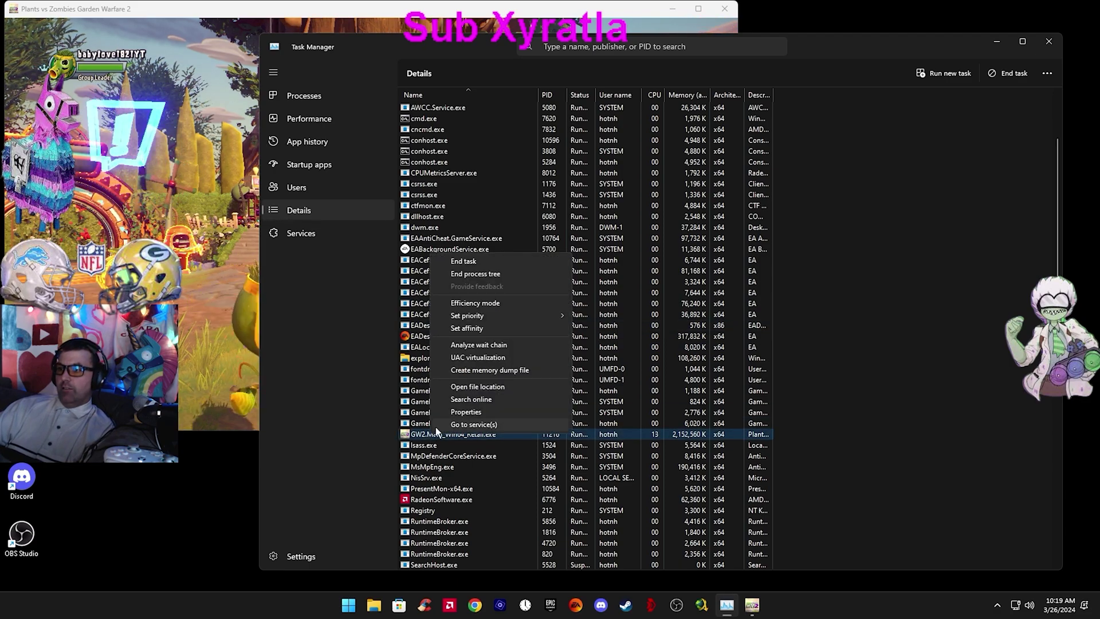
mouse_move(504, 315)
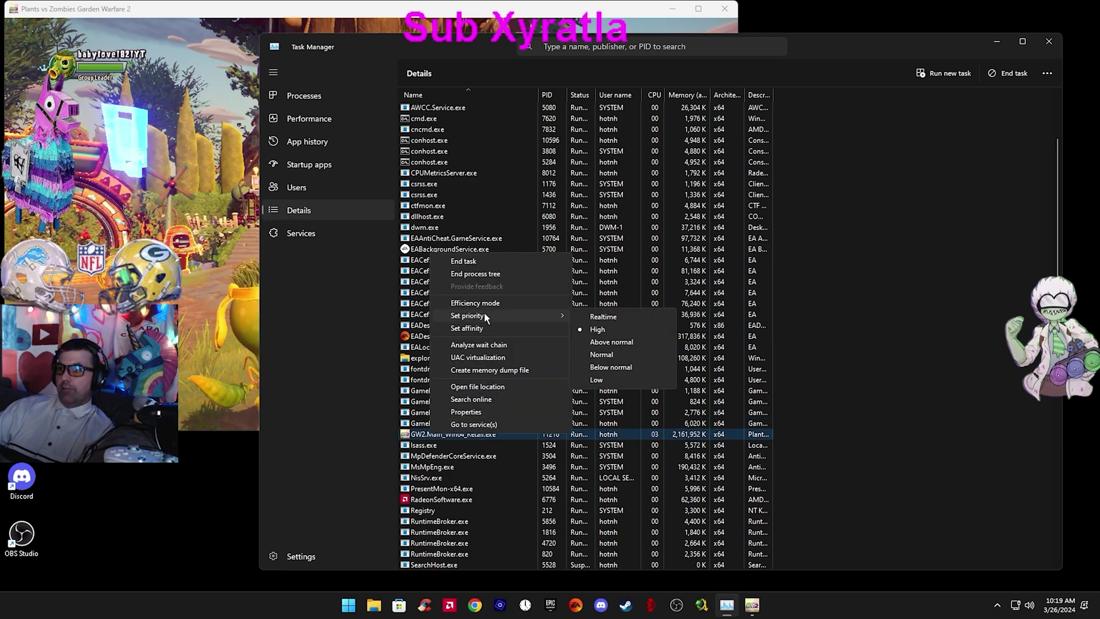
click(608, 353)
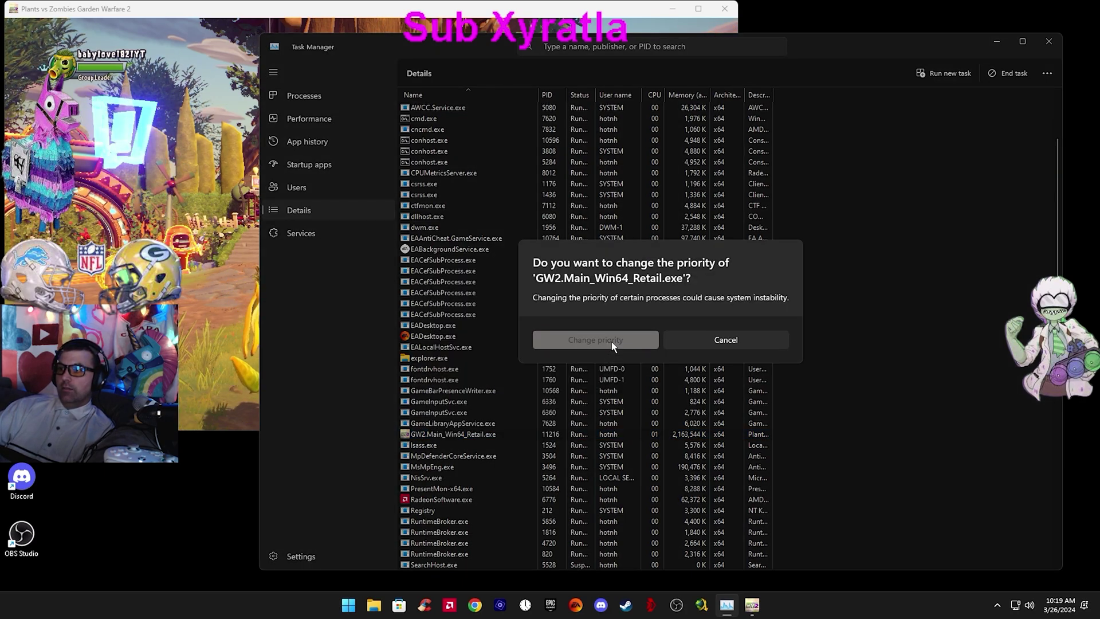
click(610, 342)
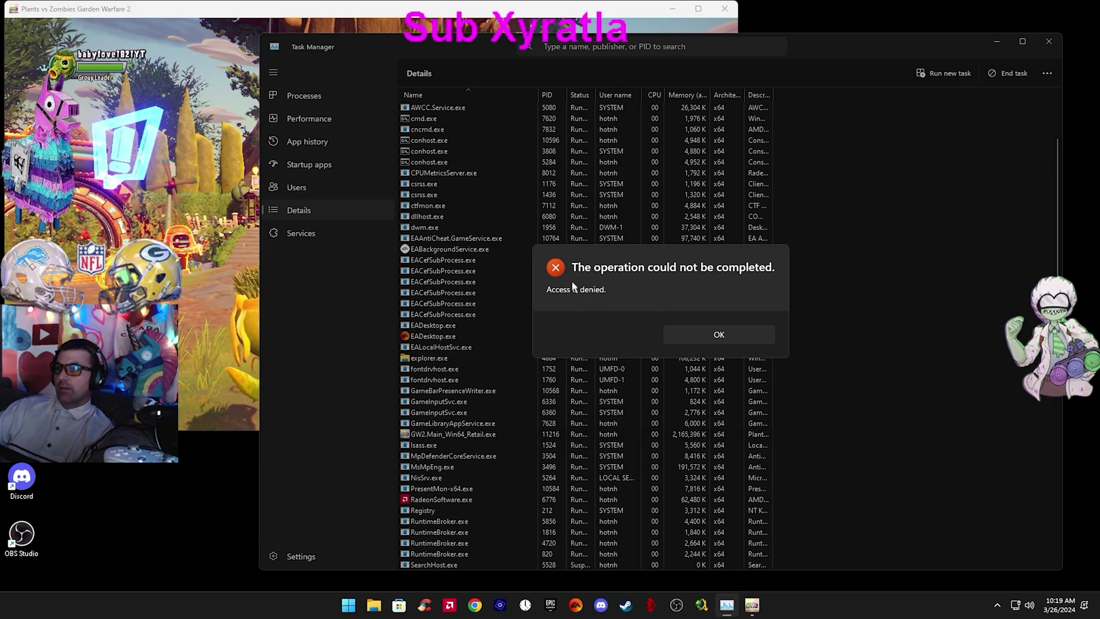
click(731, 335)
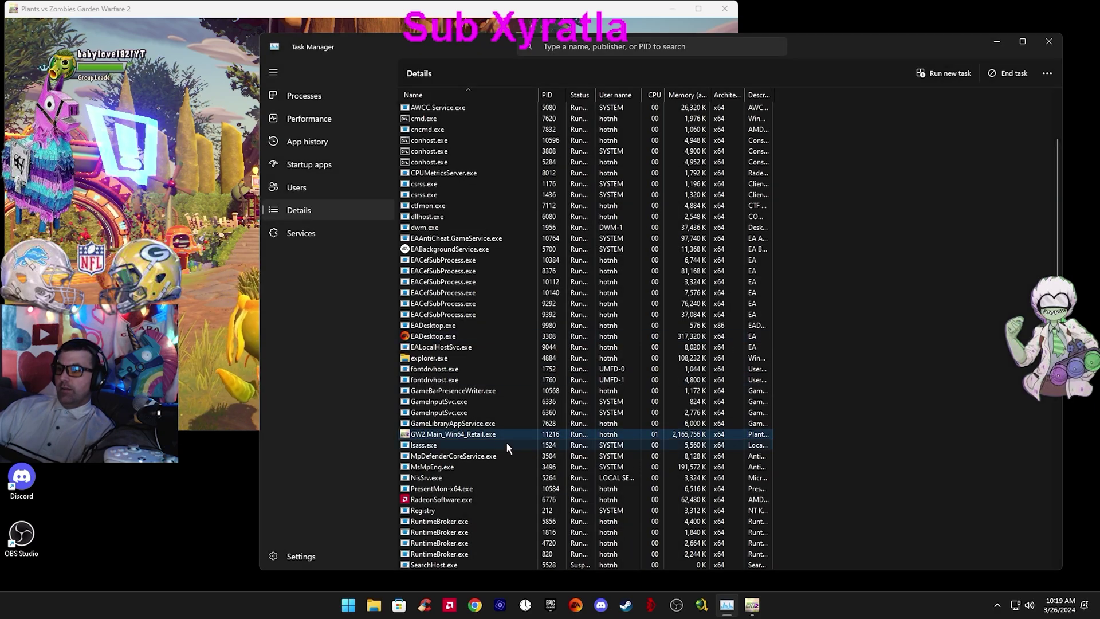
Step: Reselect High priority for GW2.Main_Win64_Retail.exe, and try once more to change it to Normal
right_click(470, 434)
mouse_move(598, 314)
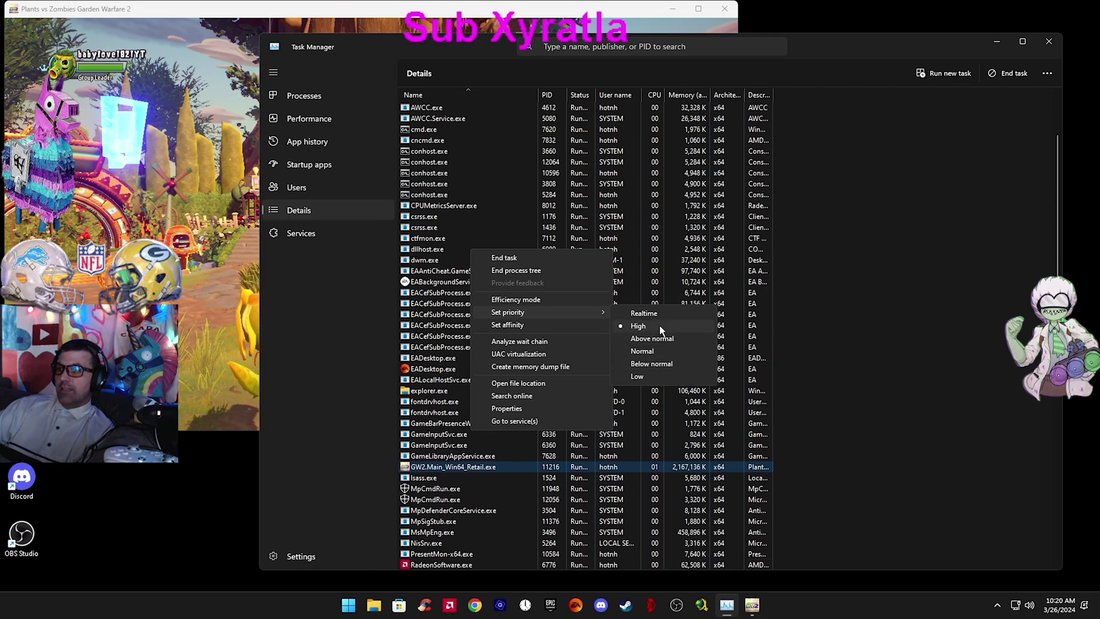
click(659, 325)
right_click(483, 434)
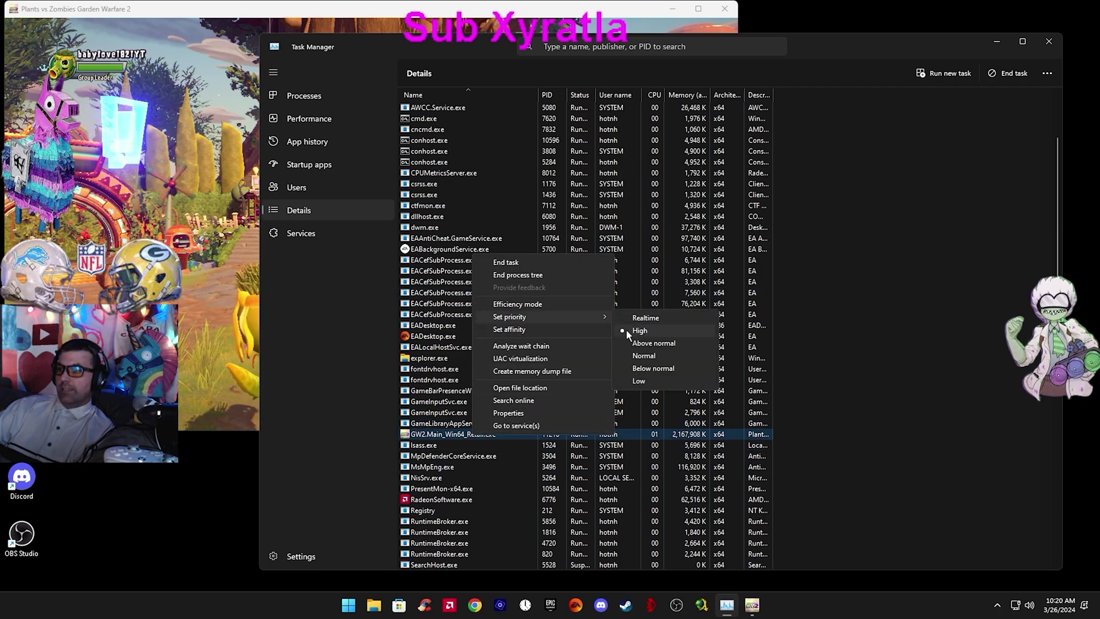
click(642, 356)
click(608, 342)
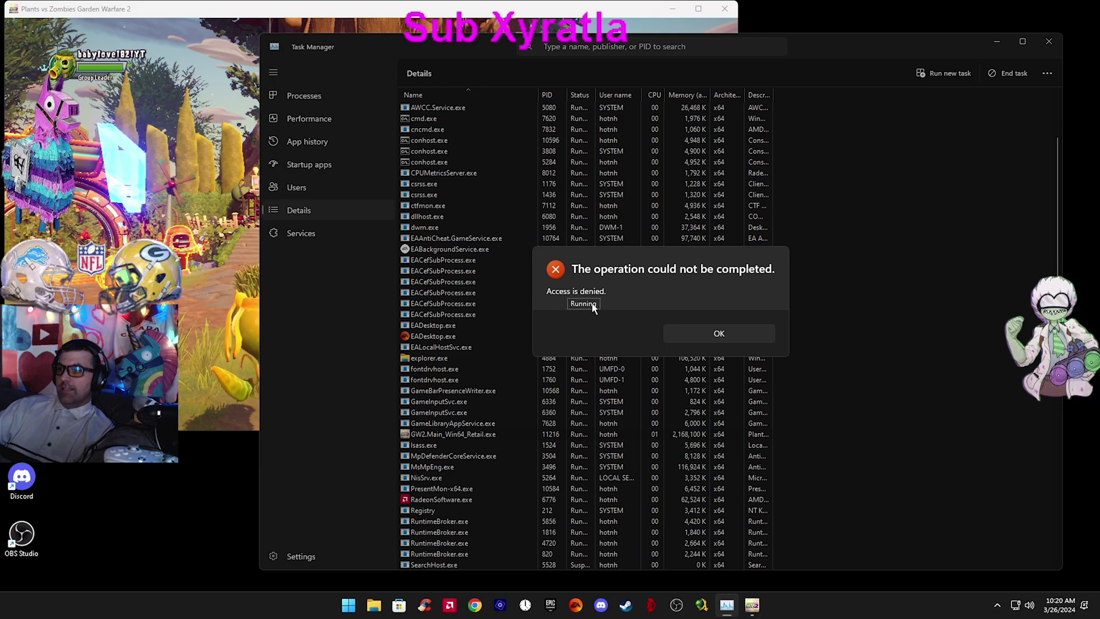
click(716, 335)
Step: Review the processor affinity of GW2.Main_Win64_Retail.exe and confirm it with all processors allowed
right_click(480, 438)
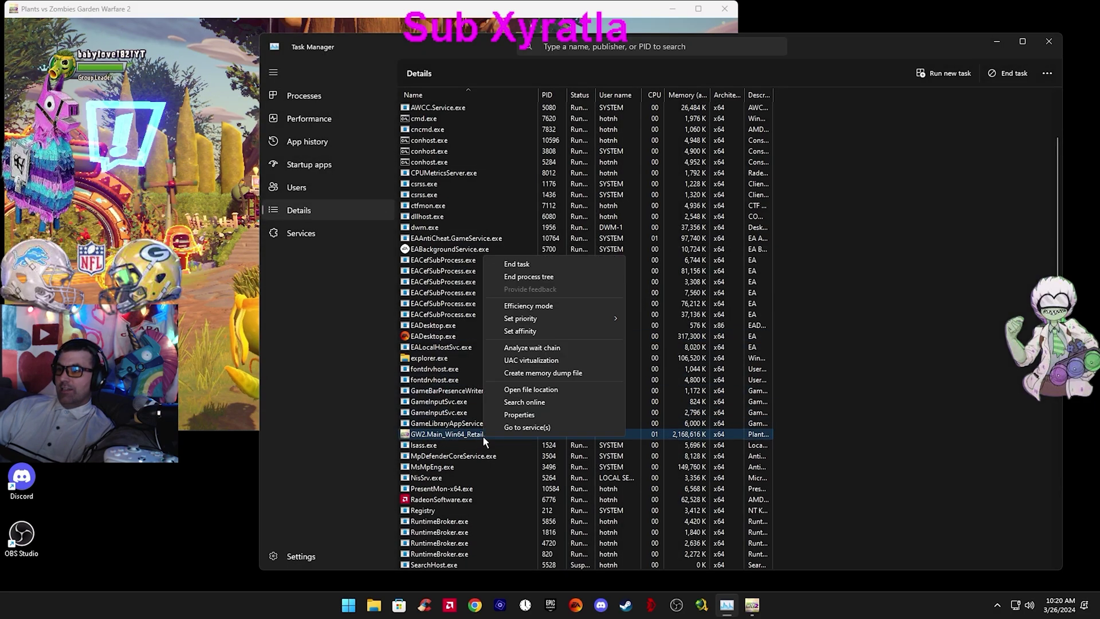
click(548, 328)
scroll(635, 313, down, 5)
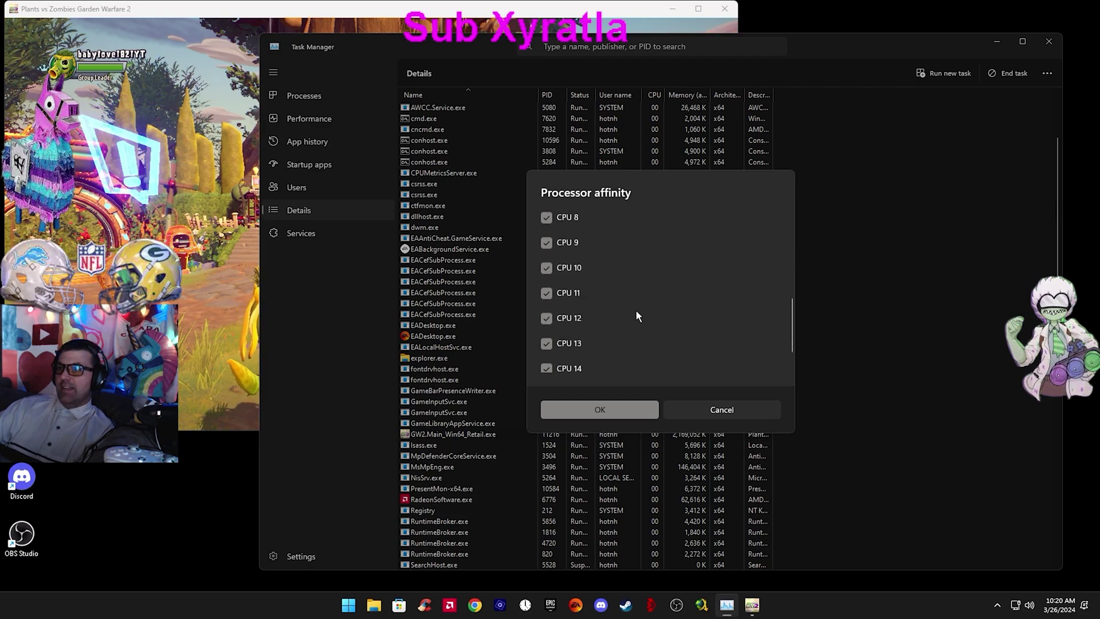
scroll(622, 307, up, 5)
scroll(630, 304, up, 1)
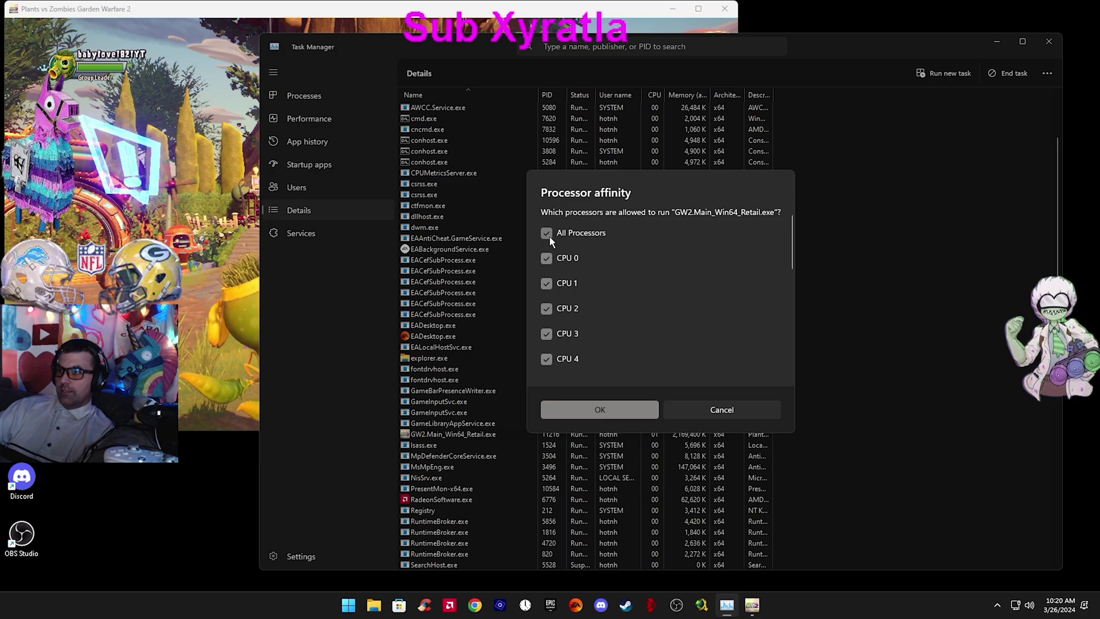
click(637, 417)
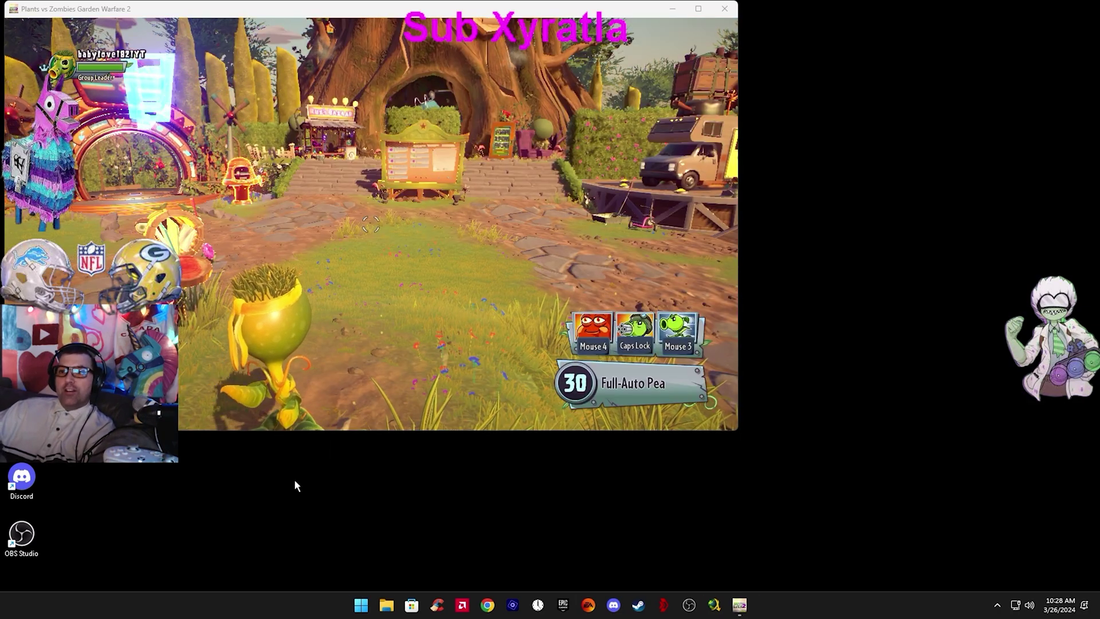
Step: Search Windows for the Registry Editor and run it as administrator
click(360, 605)
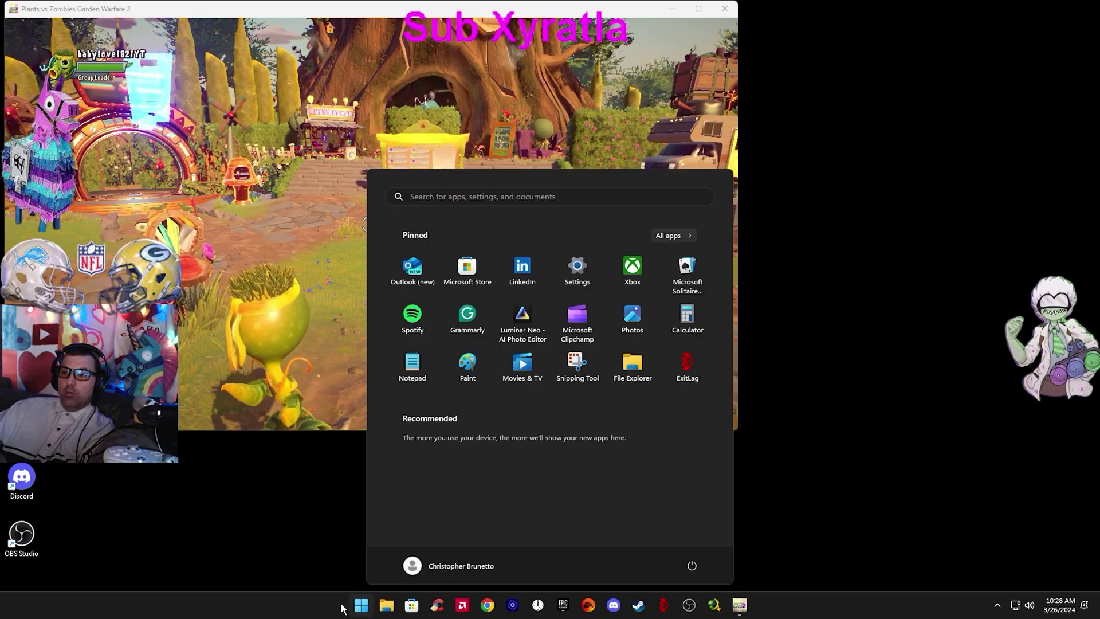
click(461, 199)
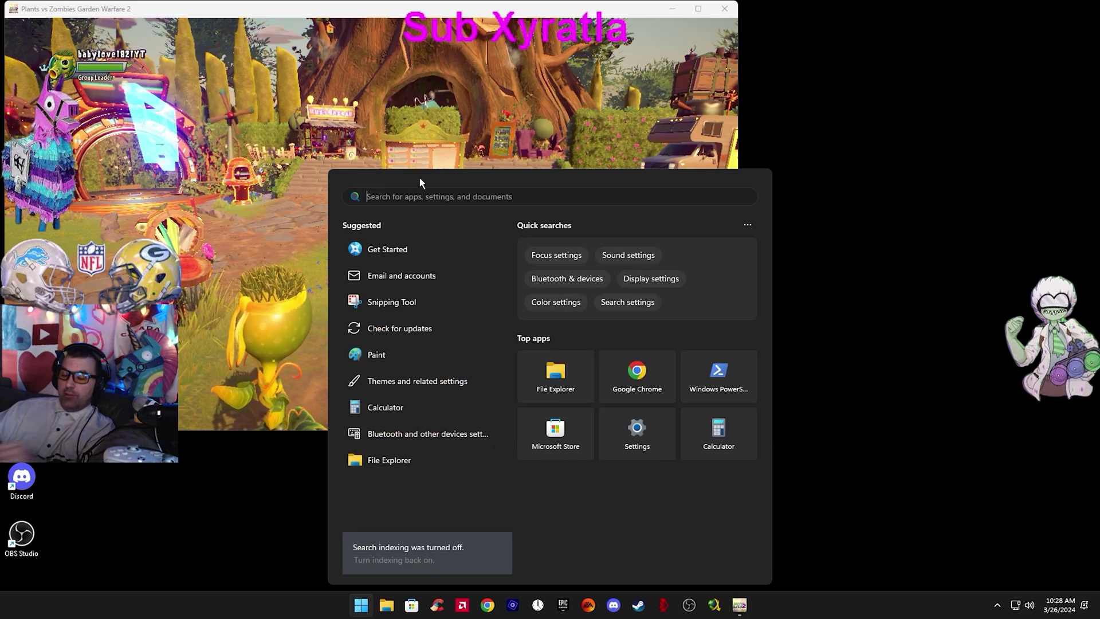
text(reg)
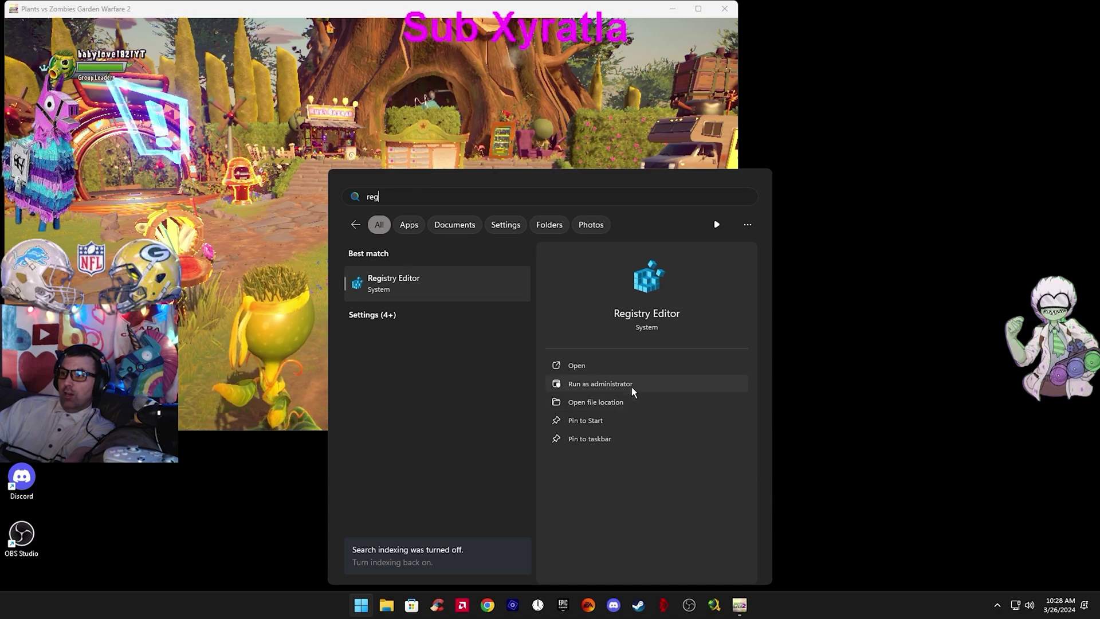
click(596, 381)
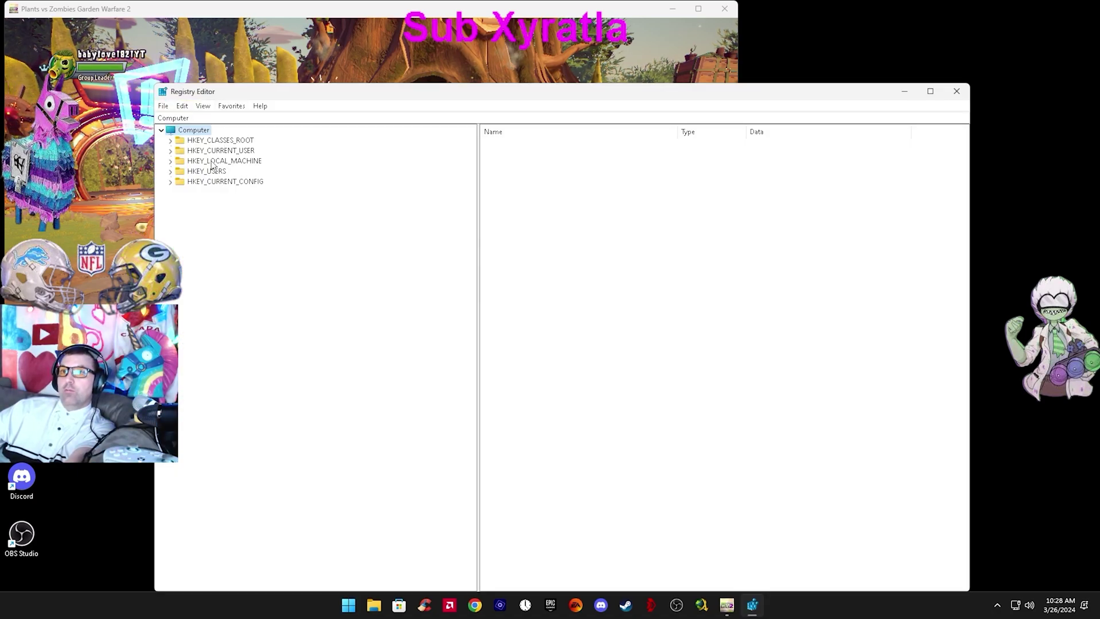
Step: Expand the registry tree down to HKEY_LOCAL_MACHINE\SOFTWARE\Microsoft
double_click(253, 160)
click(217, 214)
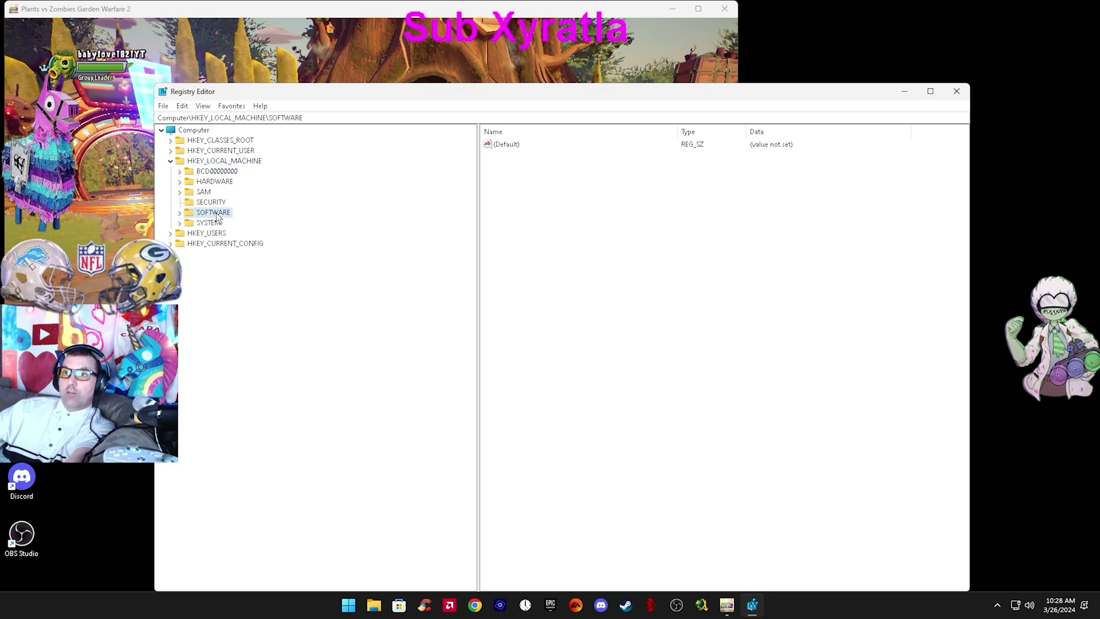
double_click(217, 214)
double_click(226, 440)
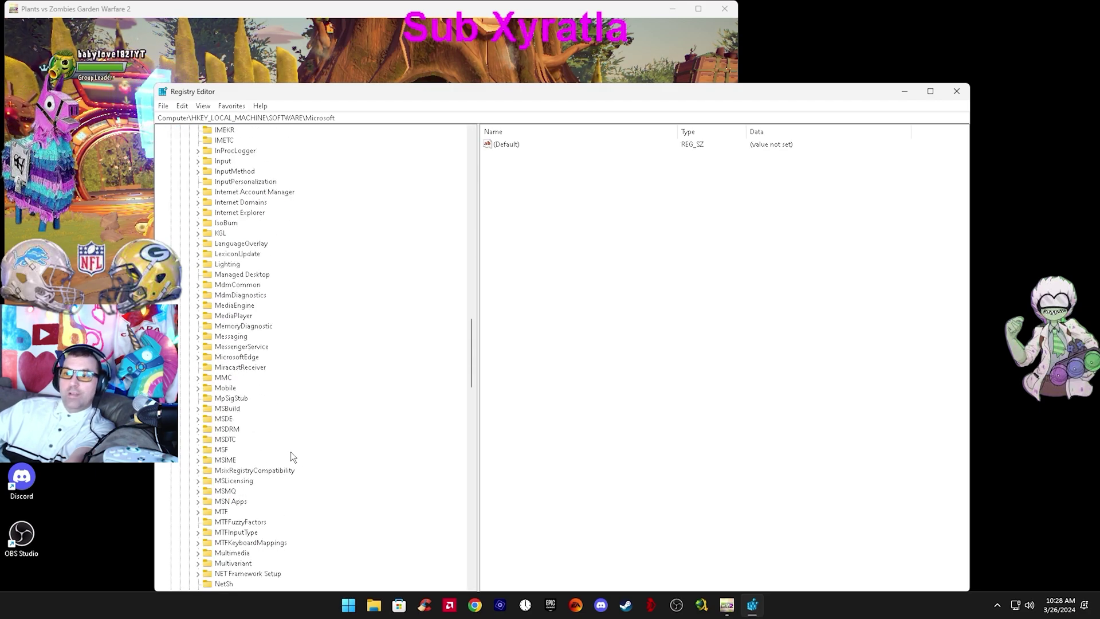
Step: Expand Windows NT\CurrentVersion under the Microsoft key and open its Image File Execution Options key
scroll(290, 456, down, 20)
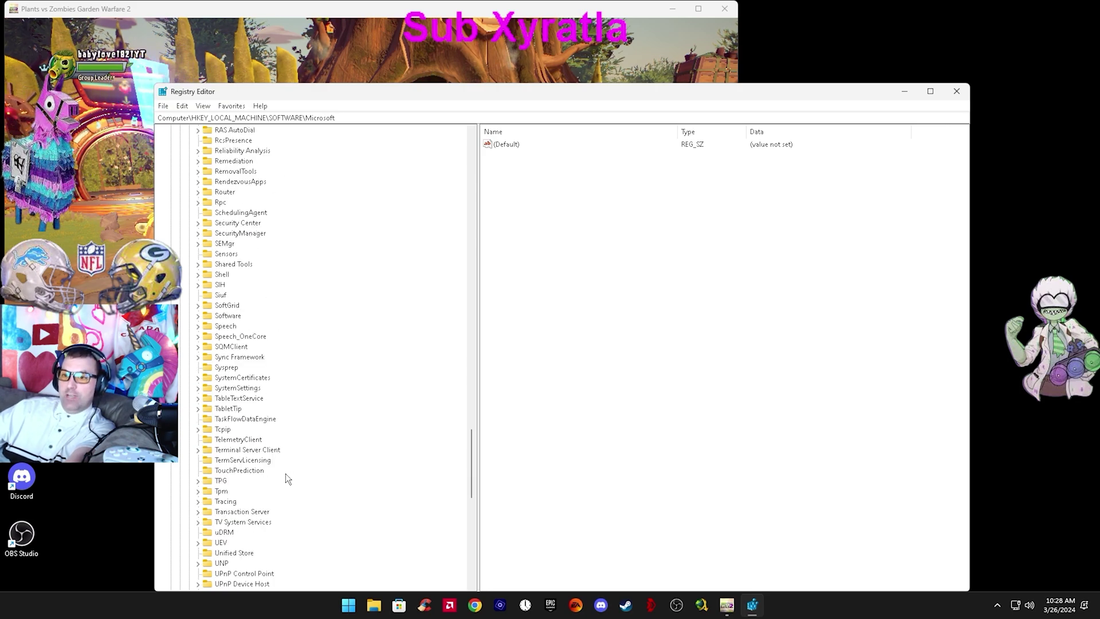
scroll(287, 479, down, 10)
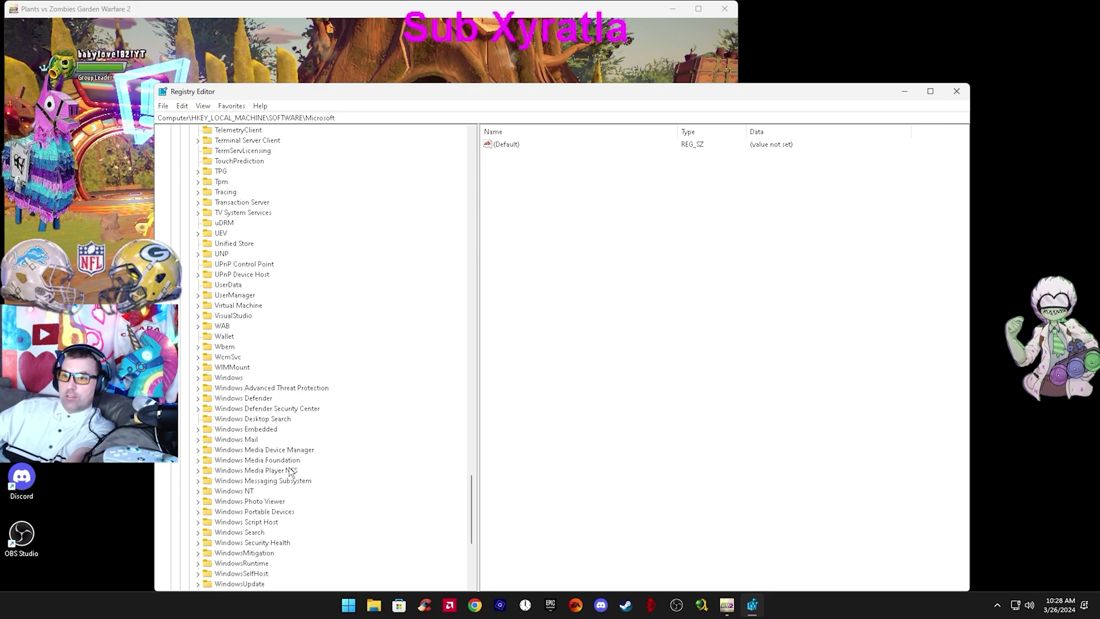
click(231, 379)
click(238, 491)
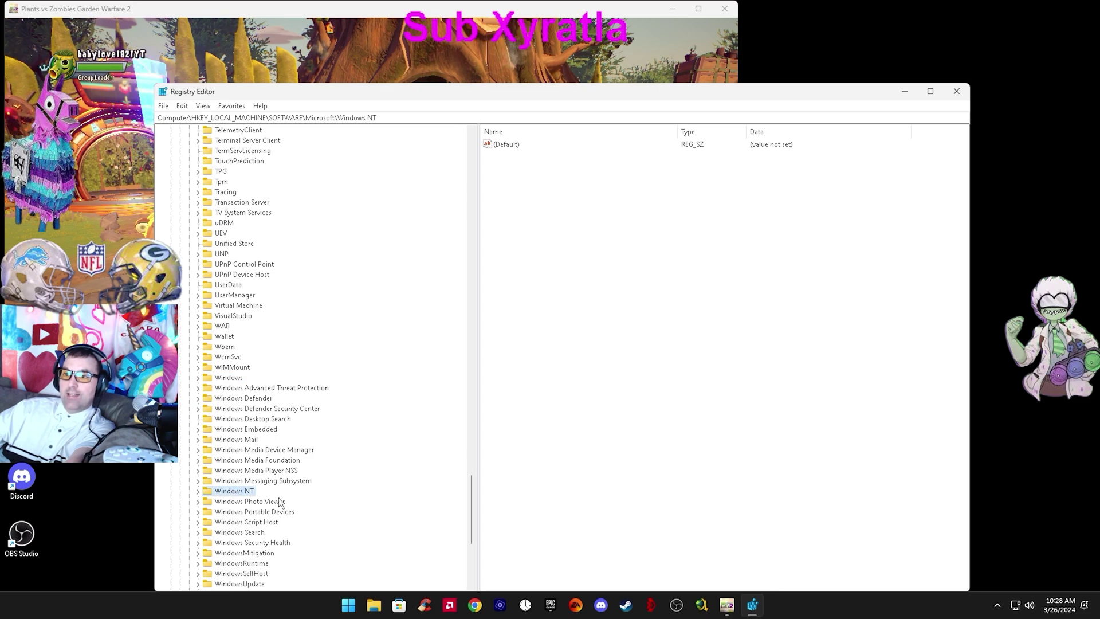
double_click(237, 493)
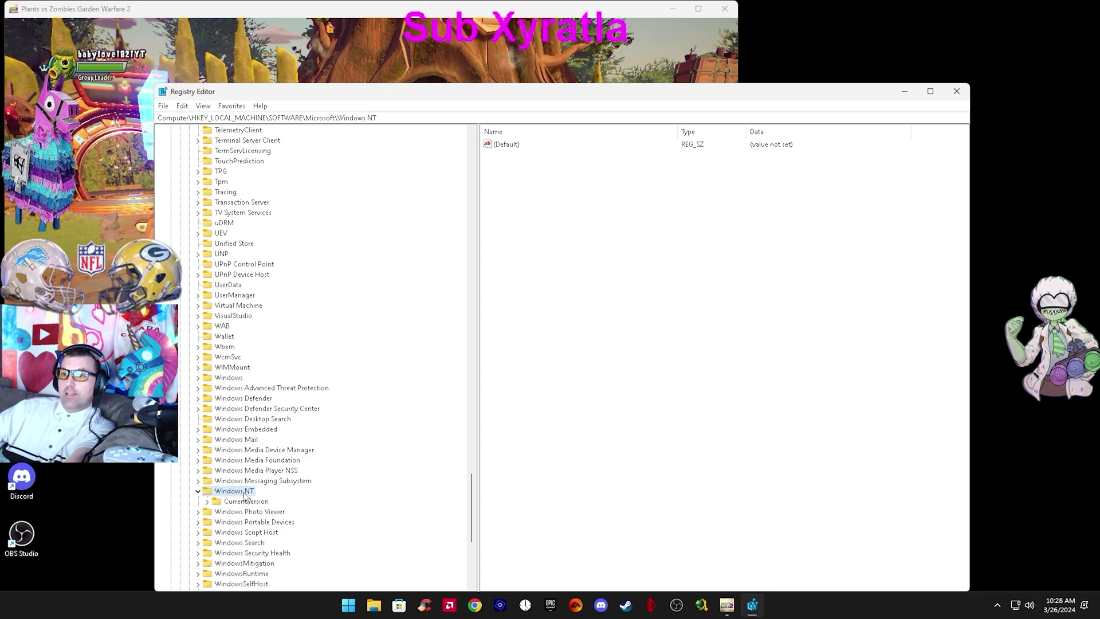
double_click(244, 496)
scroll(278, 422, down, 2)
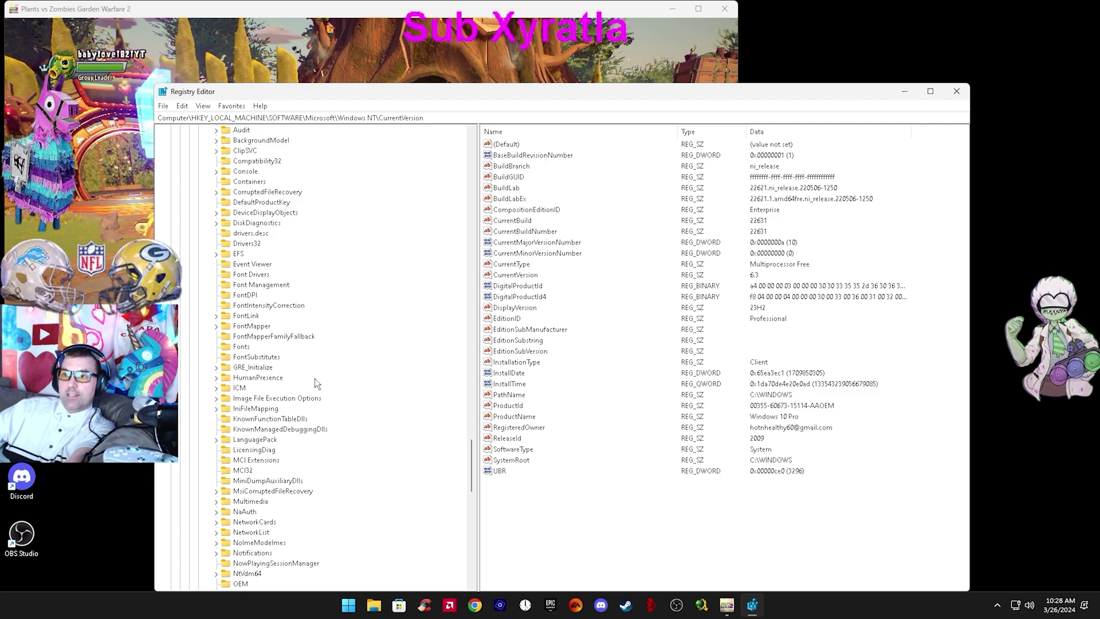
click(285, 399)
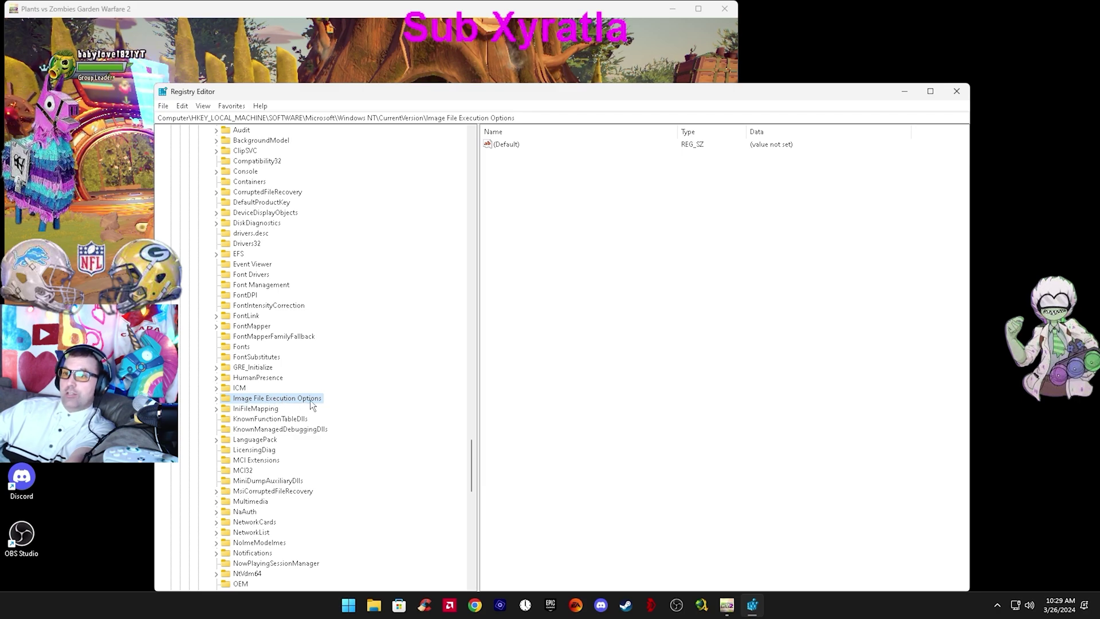
double_click(313, 401)
Step: Inspect the gw2.main_win64_retail.exe and FortniteClient-Win64-Shipping.exe keys under Image File Execution Options
click(277, 431)
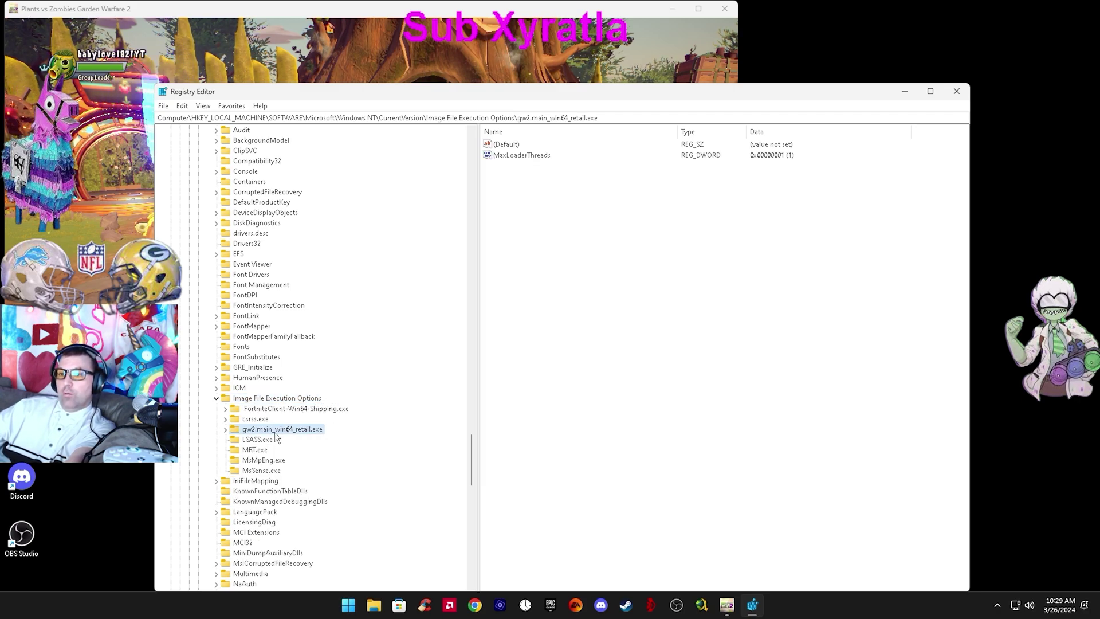
click(304, 409)
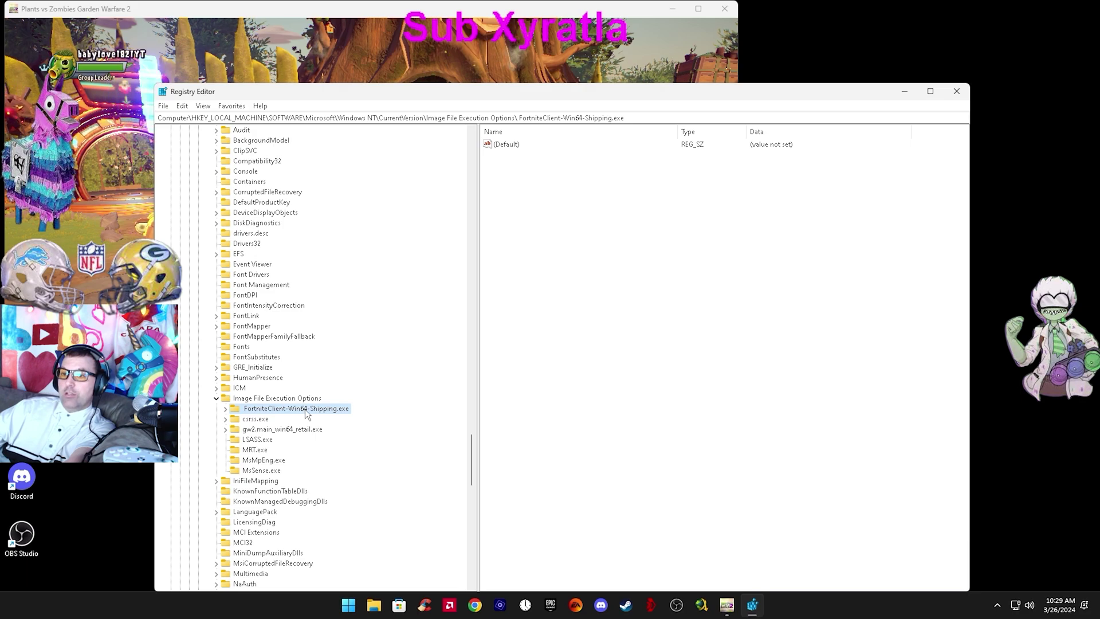
click(248, 430)
Step: Create a new subkey directly under Image File Execution Options
right_click(261, 400)
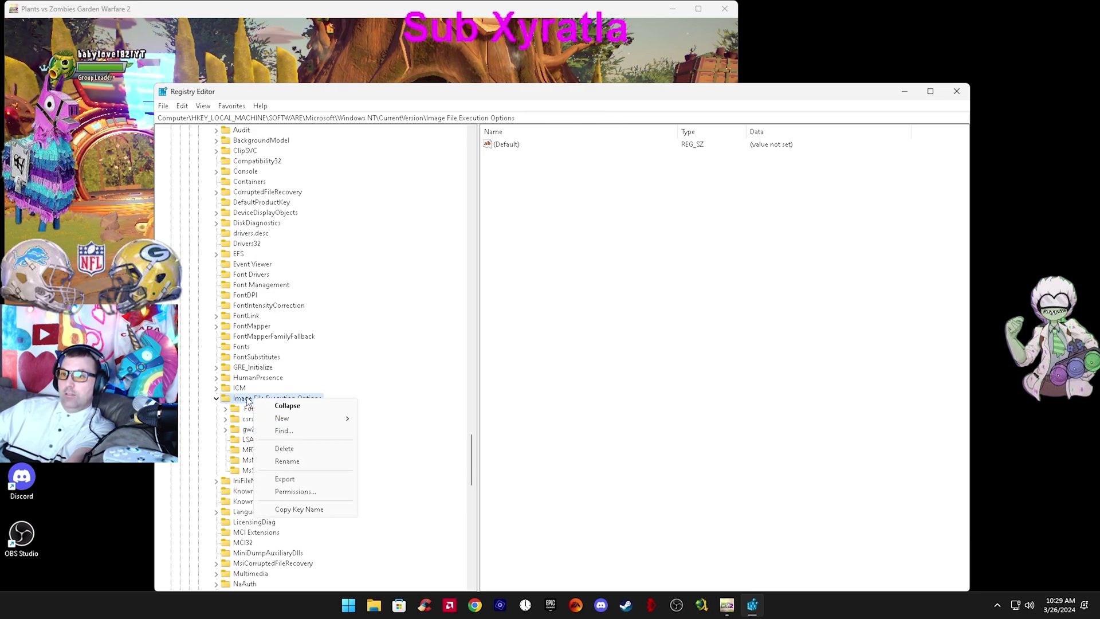
mouse_move(287, 424)
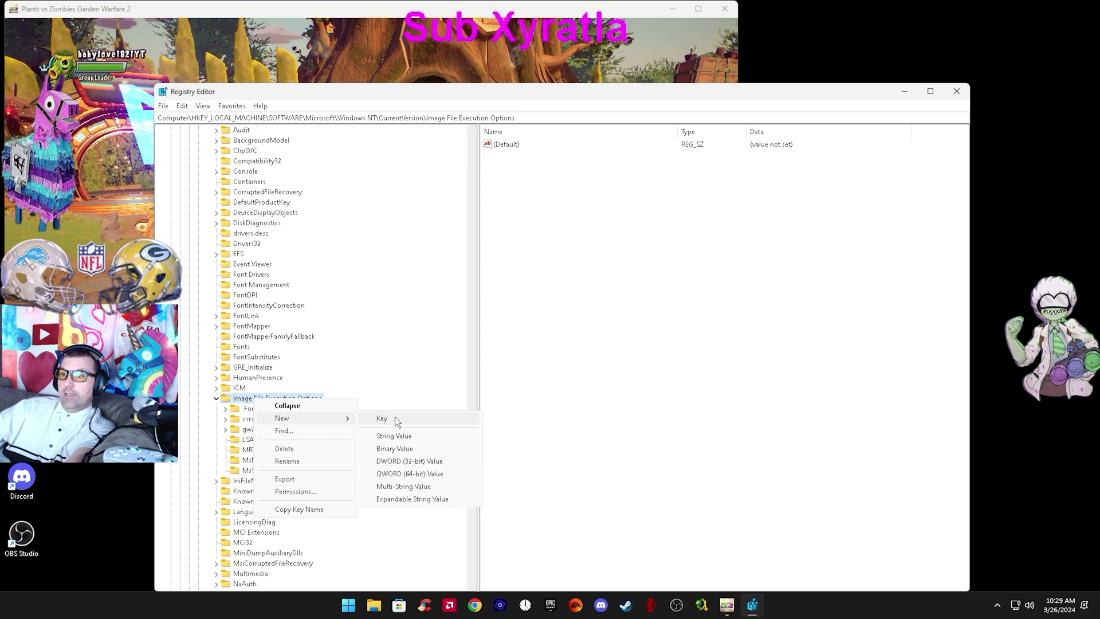
click(394, 418)
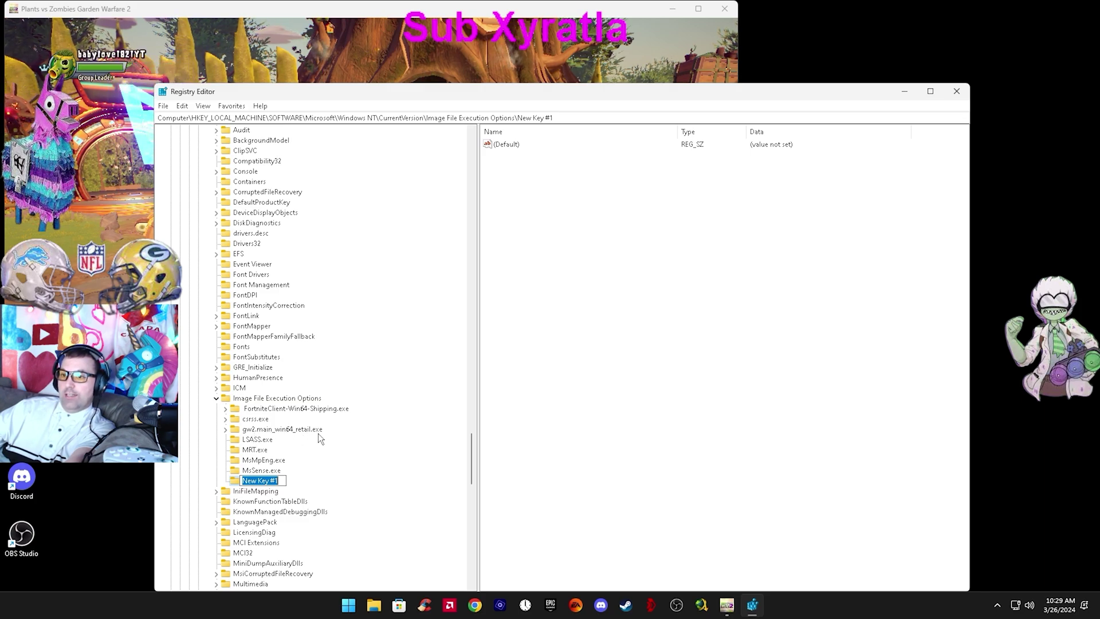
Step: Add a new subkey inside the gw2.main_win64_retail.exe key, then remove it
click(283, 430)
right_click(254, 430)
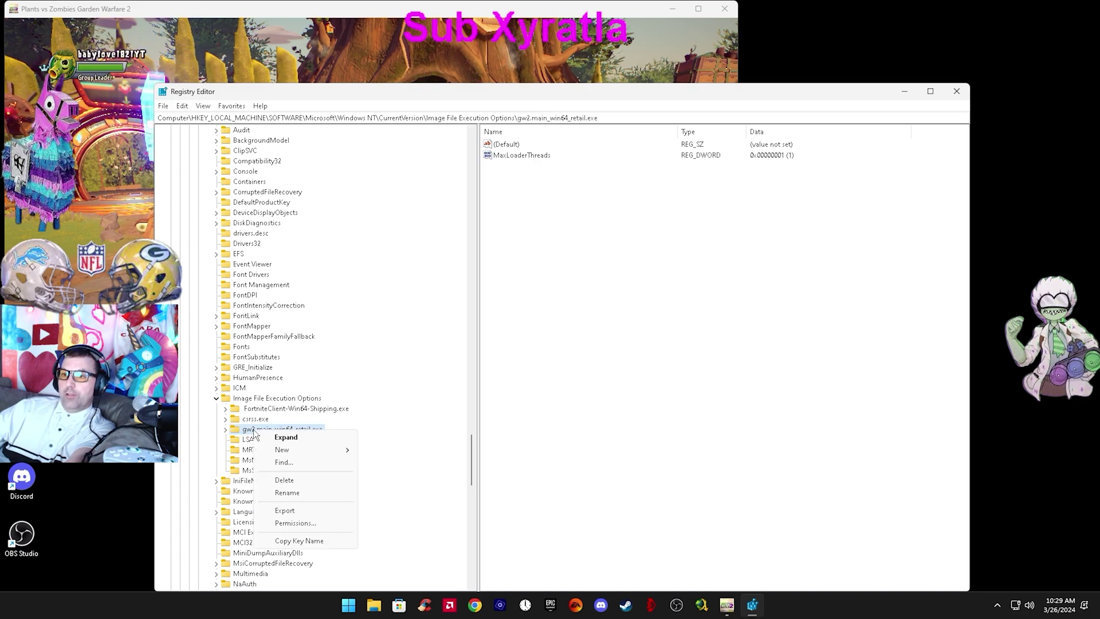
mouse_move(306, 451)
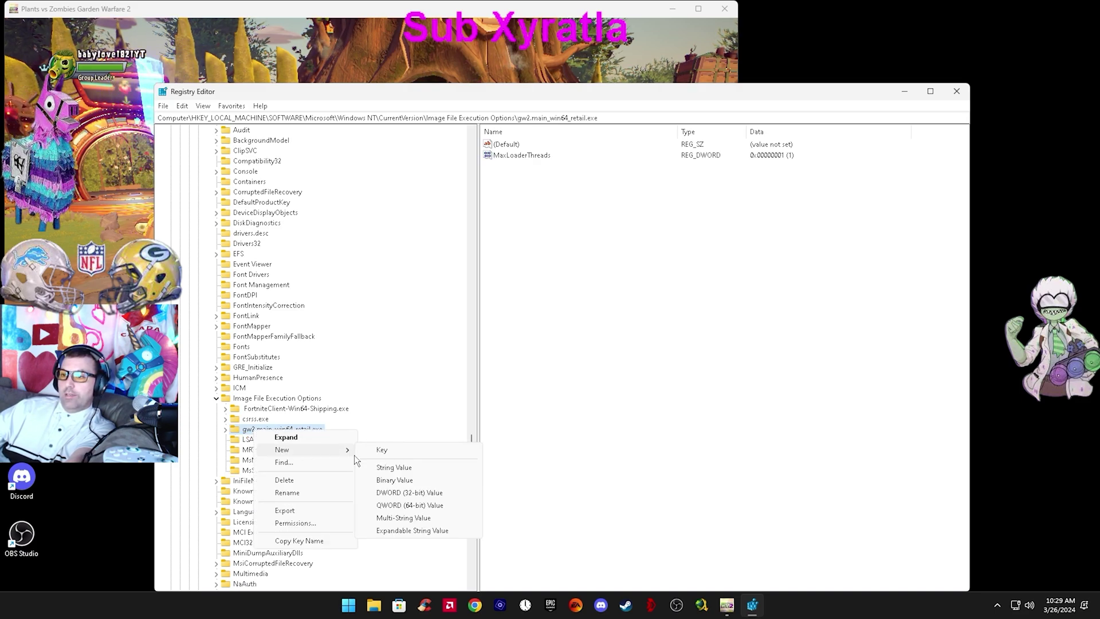
click(424, 453)
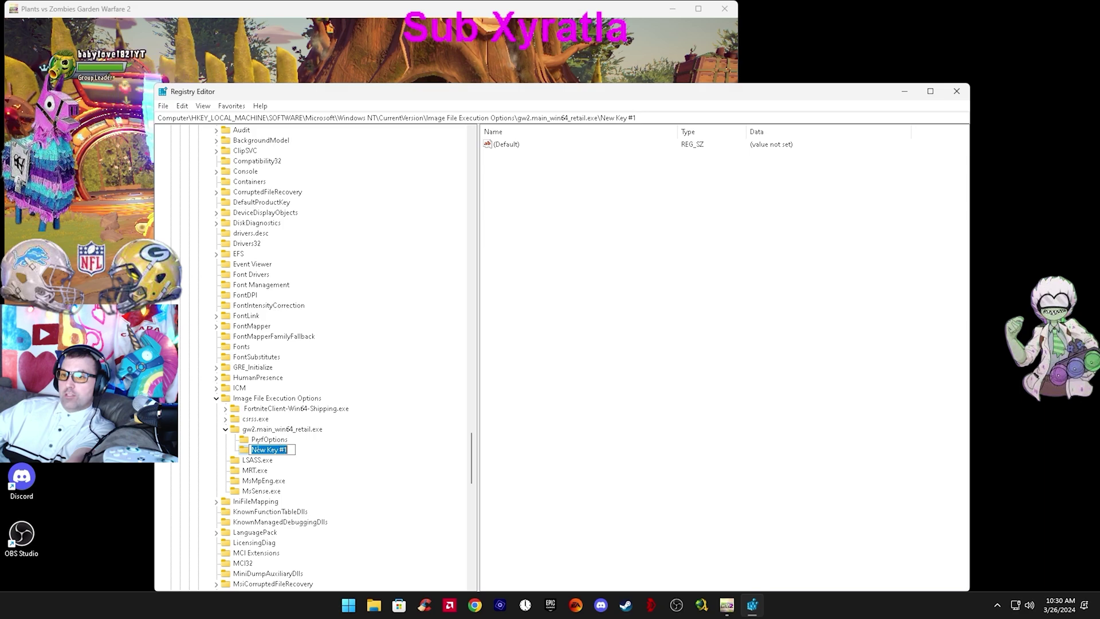
right_click(257, 446)
mouse_move(307, 470)
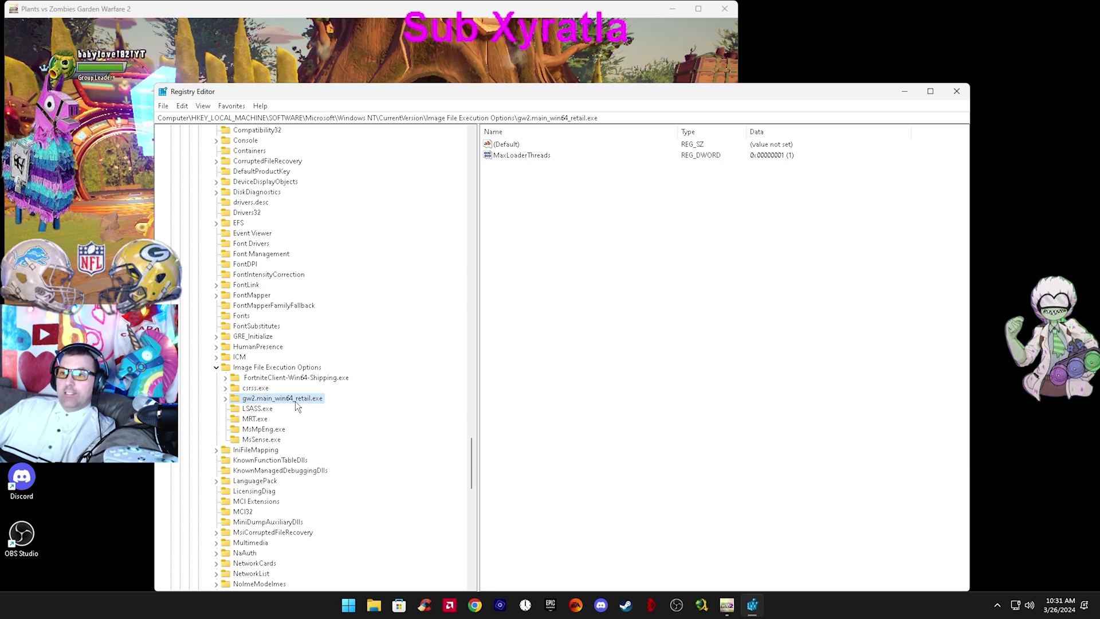
Step: Create another new key beside PerfOptions within gw2.main_win64_retail.exe and delete it again
right_click(239, 397)
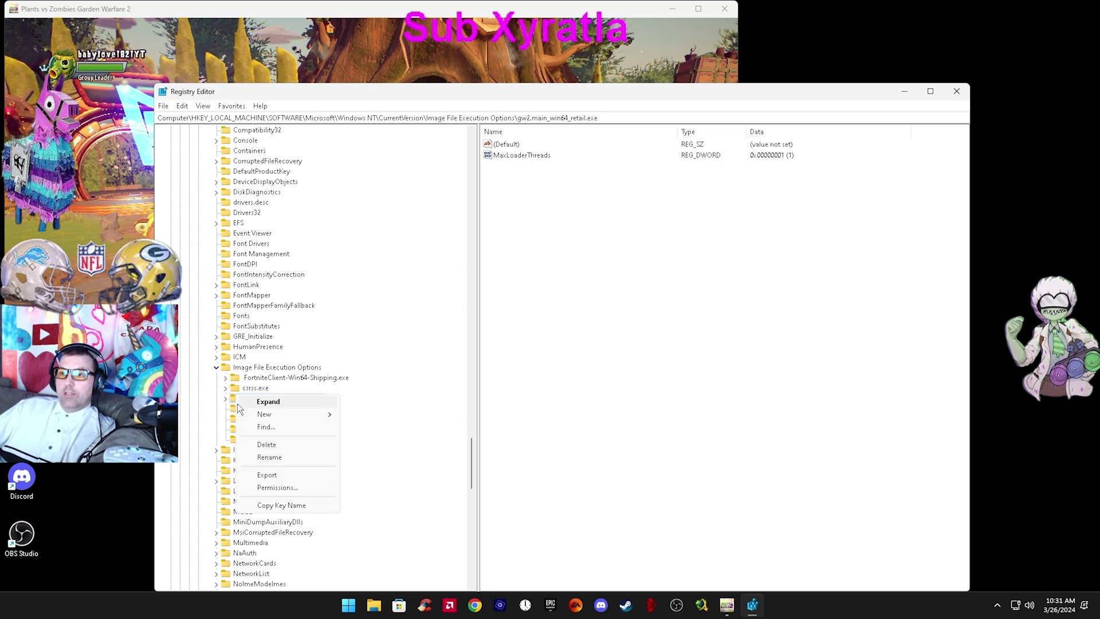
right_click(240, 398)
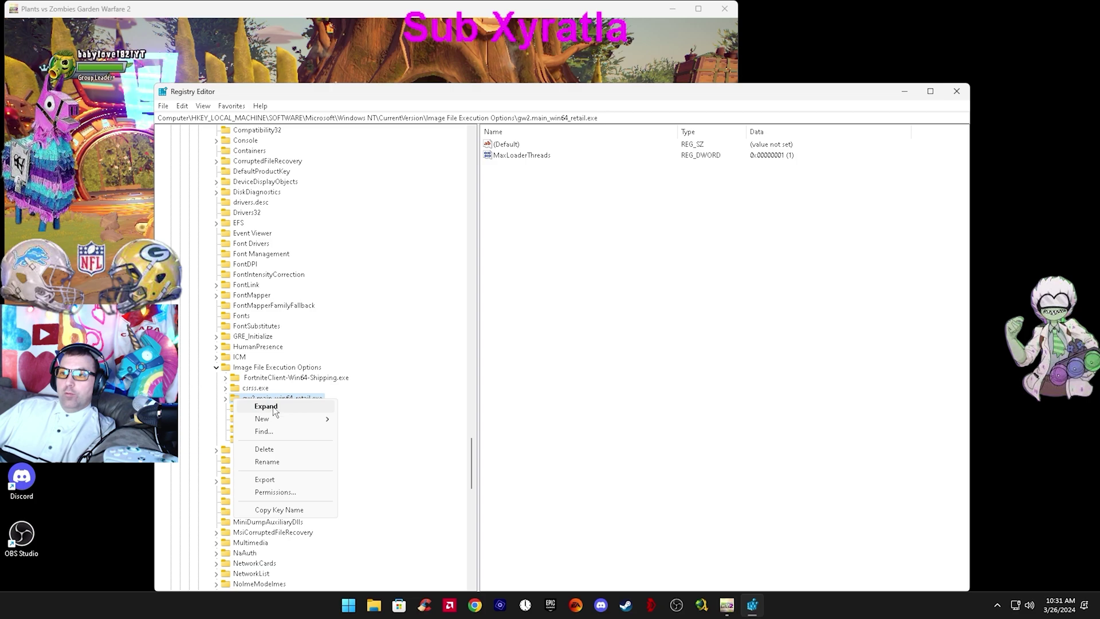
mouse_move(270, 423)
click(390, 424)
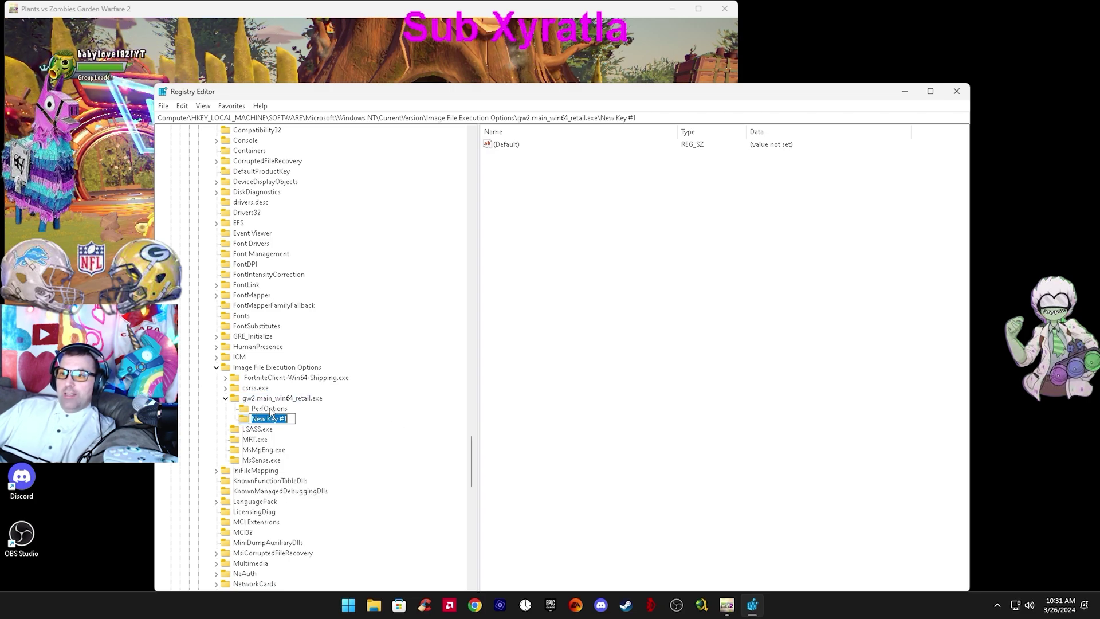
right_click(248, 423)
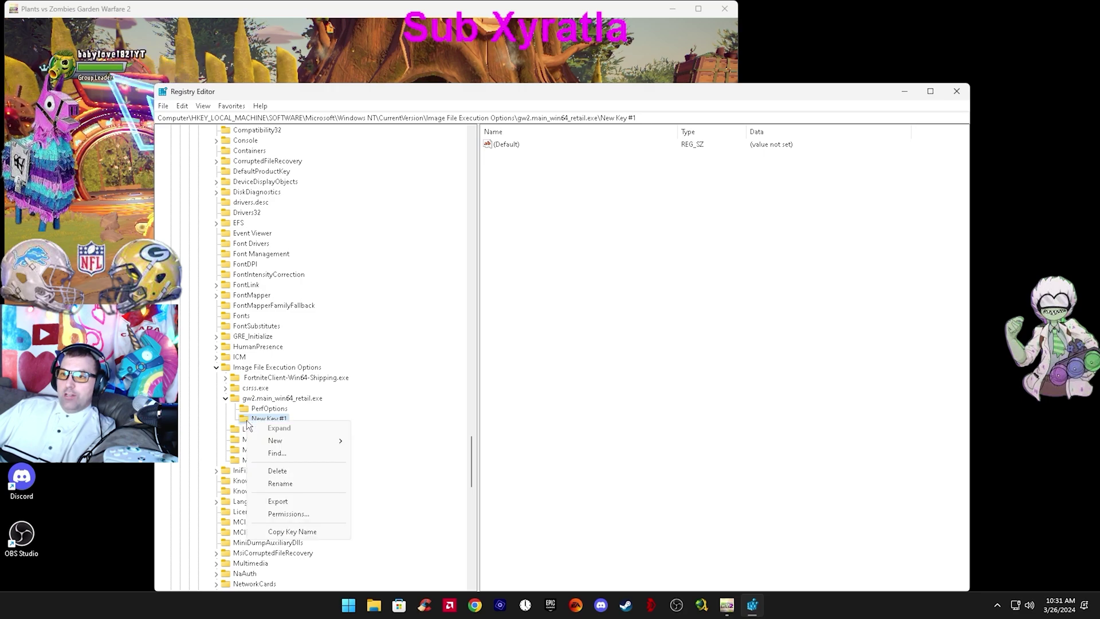
click(277, 471)
key(Return)
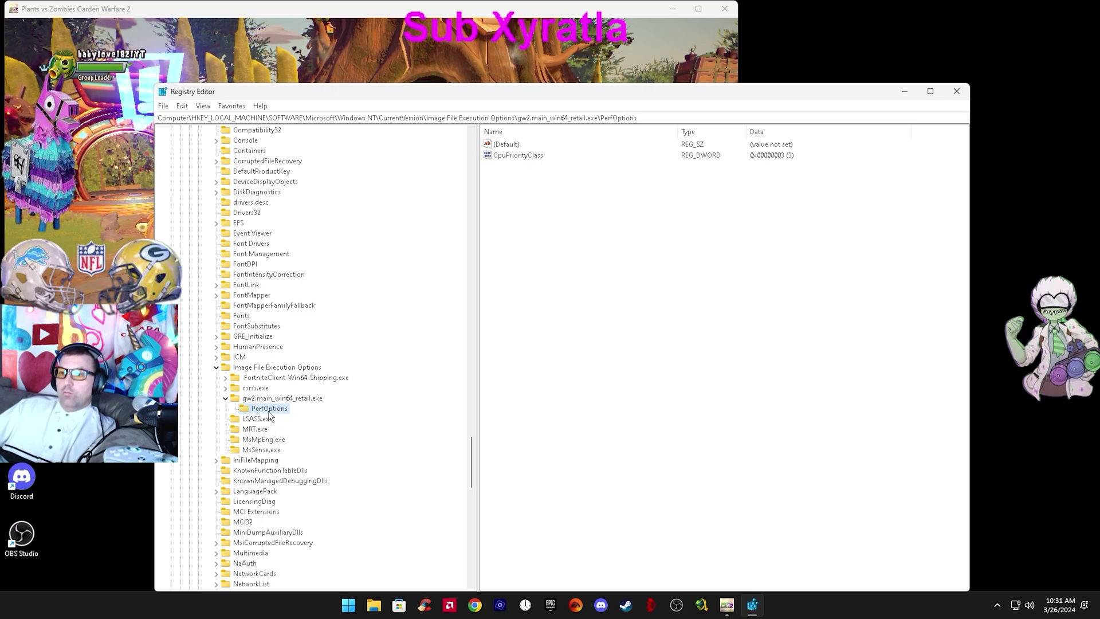
Step: Create a new DWORD (32-bit) value in the PerfOptions key and delete it again
right_click(268, 411)
mouse_move(298, 433)
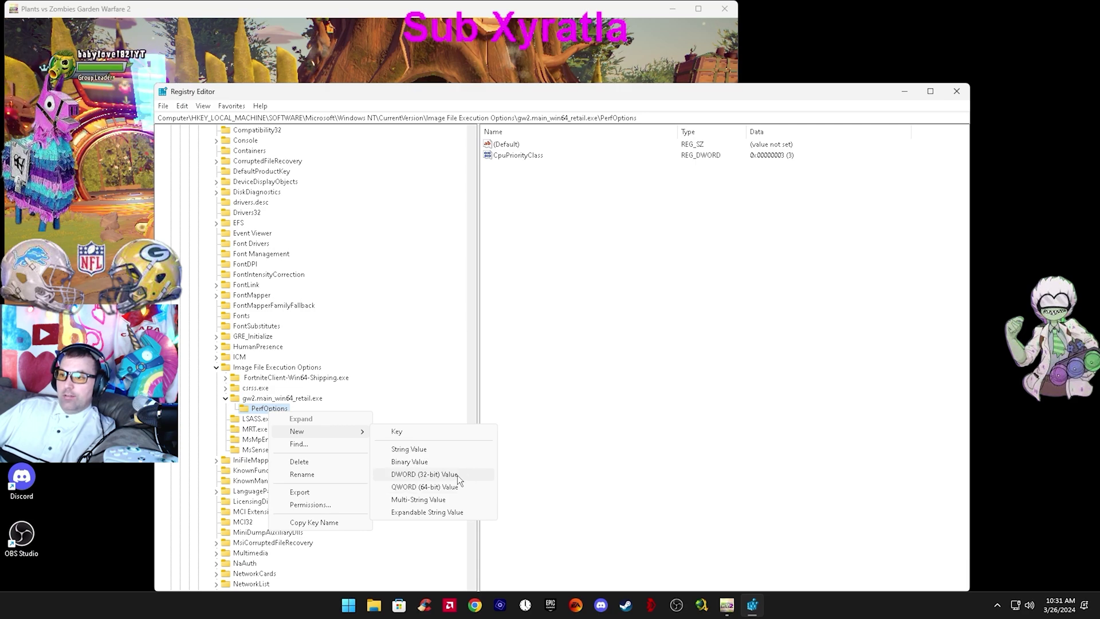
click(417, 475)
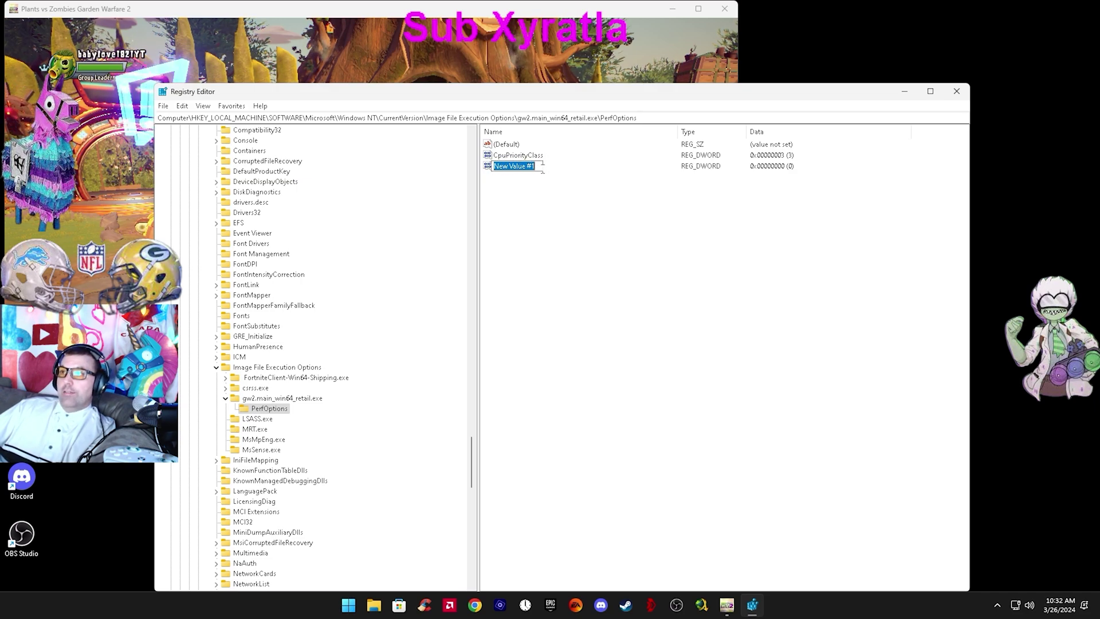
right_click(490, 170)
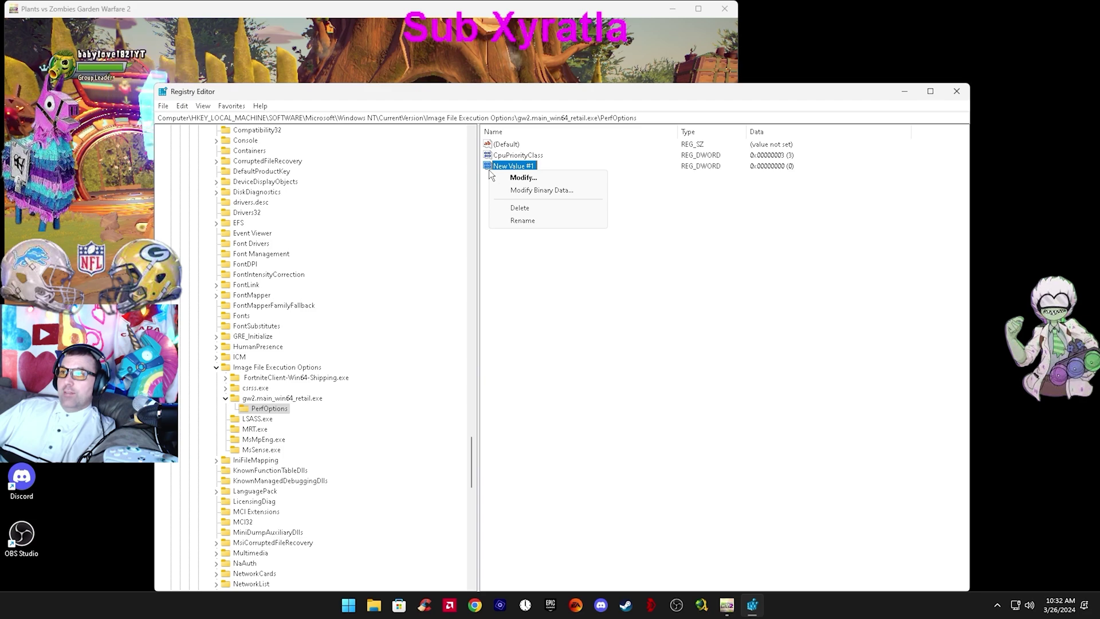
click(531, 208)
click(635, 302)
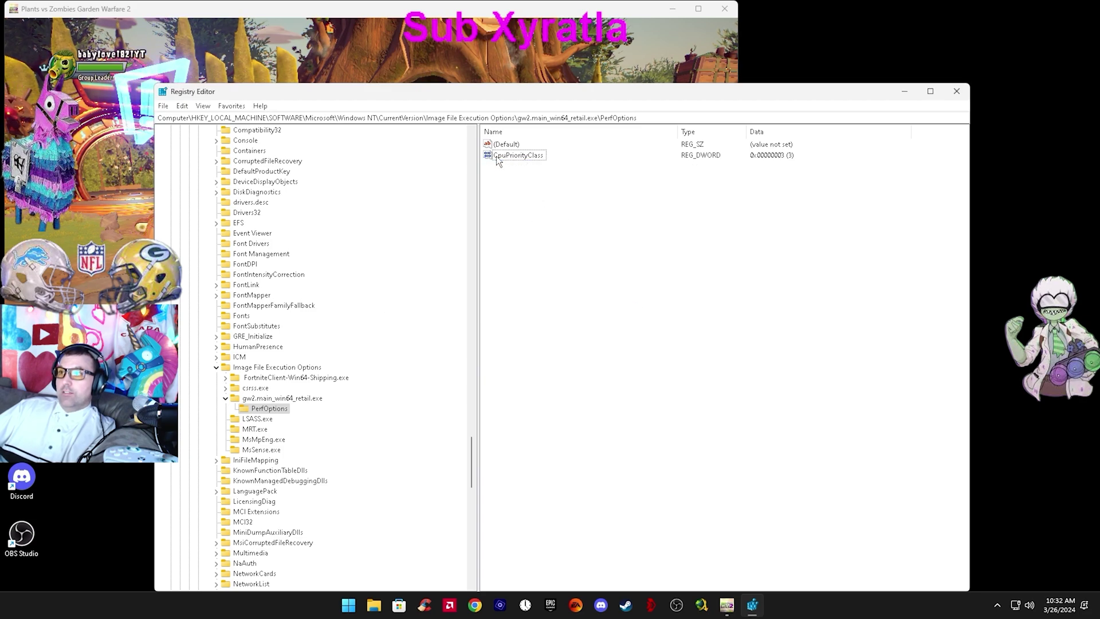
Step: Open the CpuPriorityClass value in PerfOptions to review its hexadecimal value data and accept it
click(537, 158)
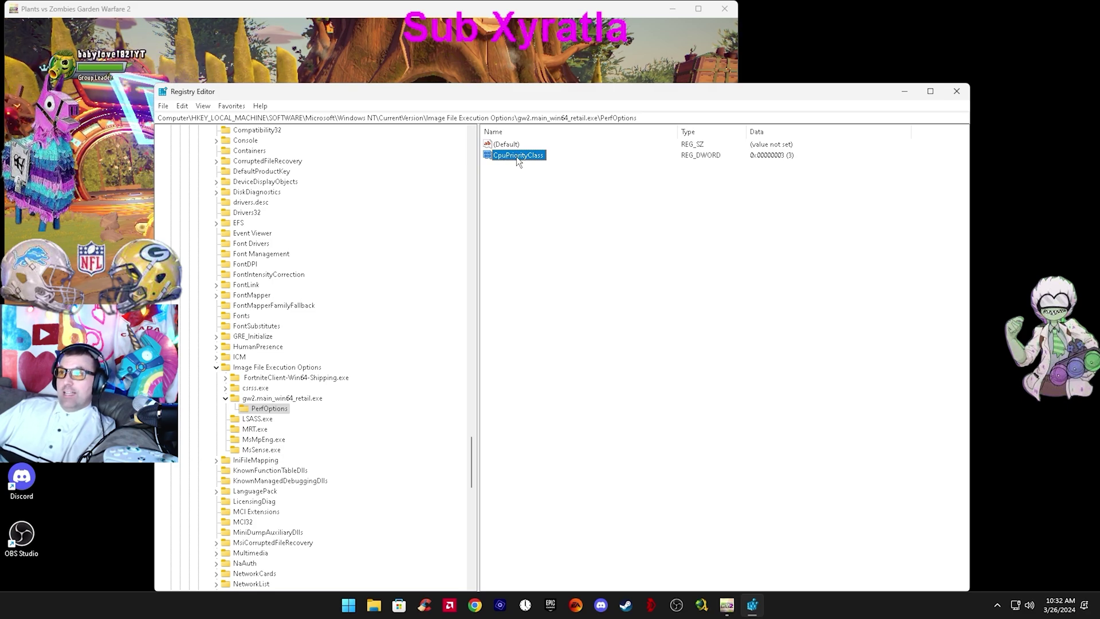
double_click(533, 157)
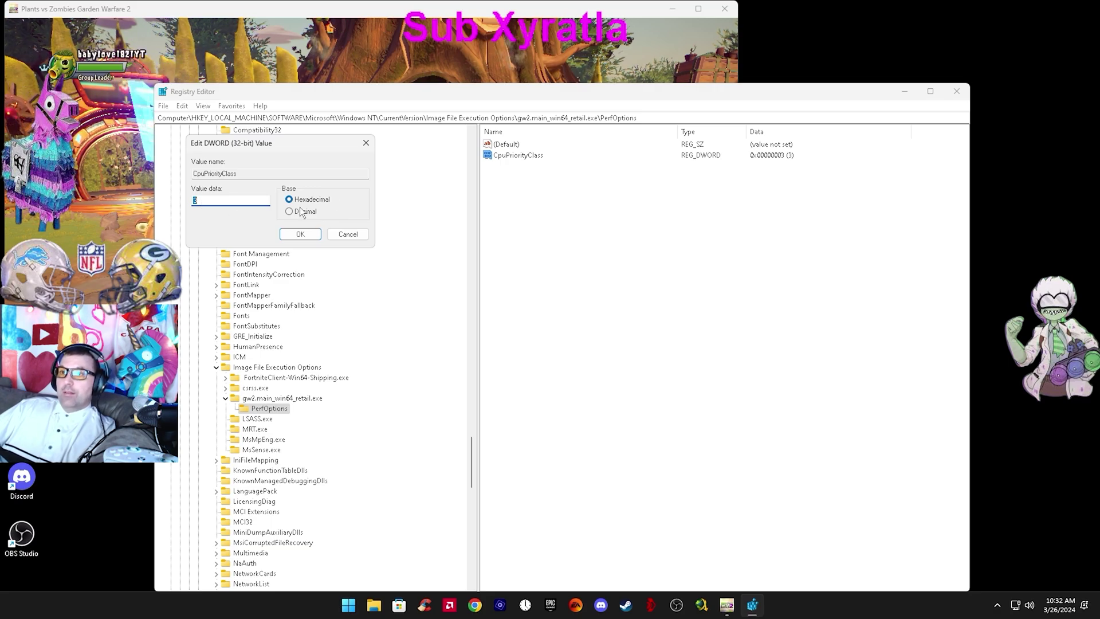
click(299, 233)
Step: Return to the running game and open Task Manager
key(alt+Tab)
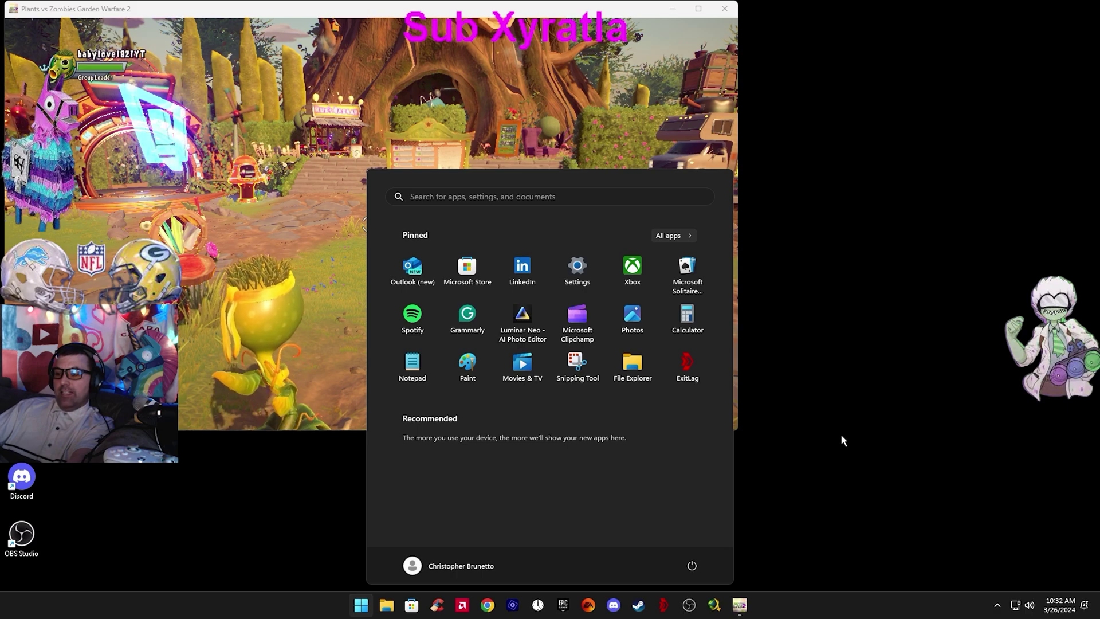
key(ctrl+alt+Delete)
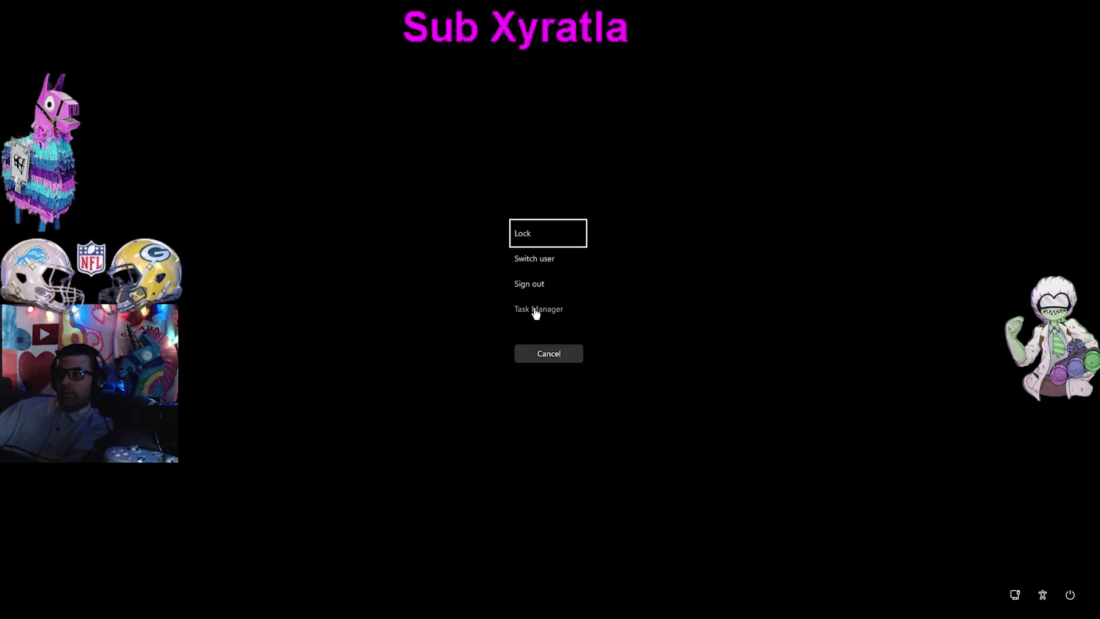
click(535, 311)
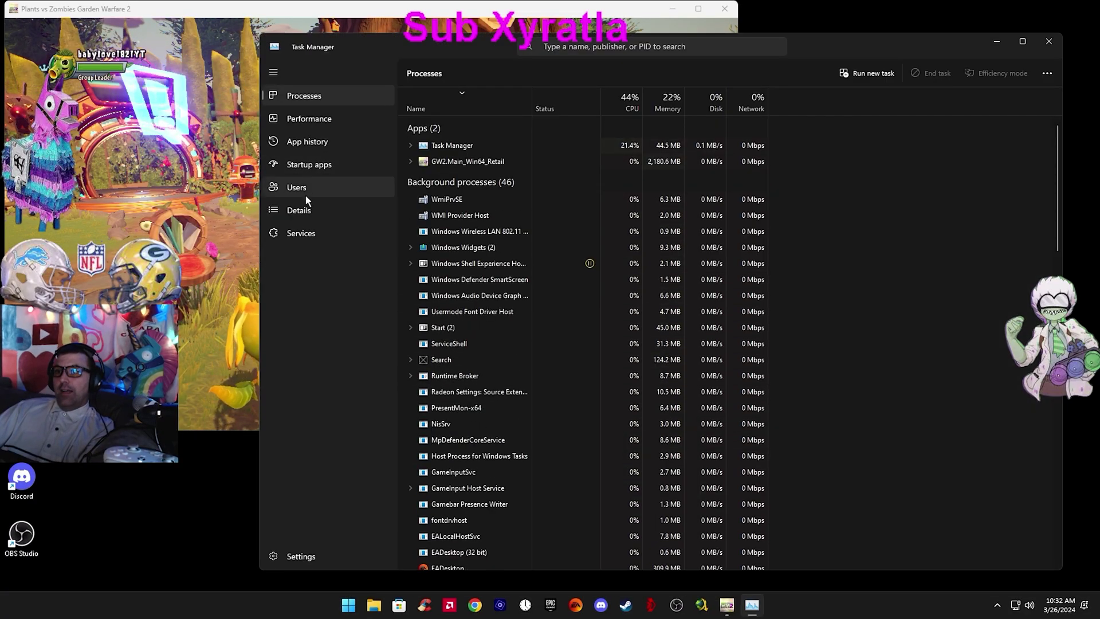
Step: Find GW2.Main_Win64_Retail.exe in the detailed process list and set its priority to High
click(298, 210)
right_click(456, 531)
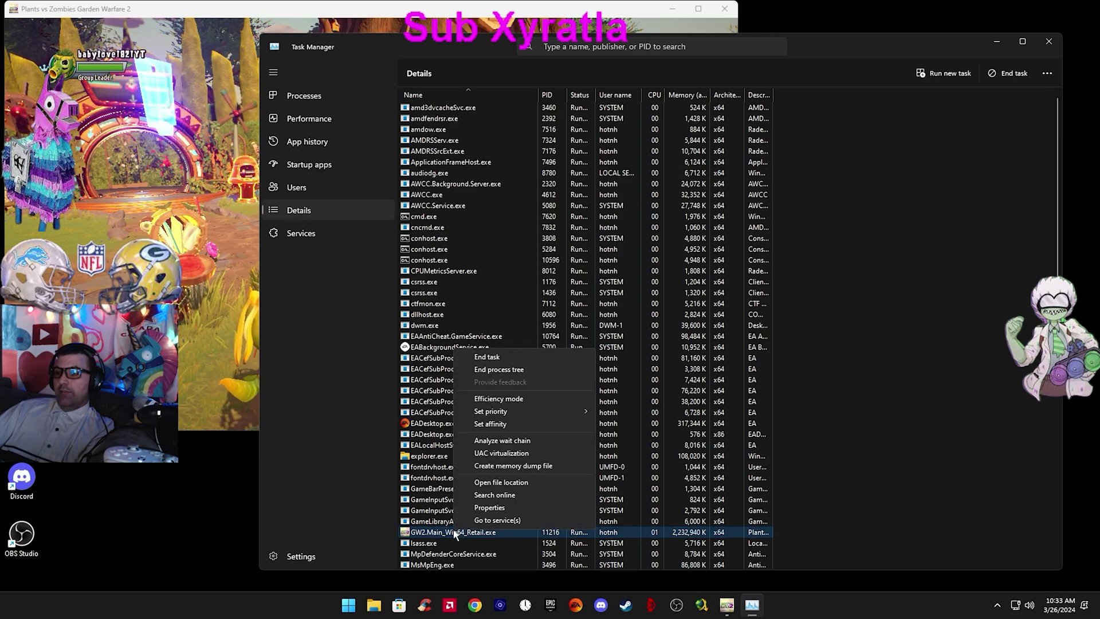
mouse_move(509, 411)
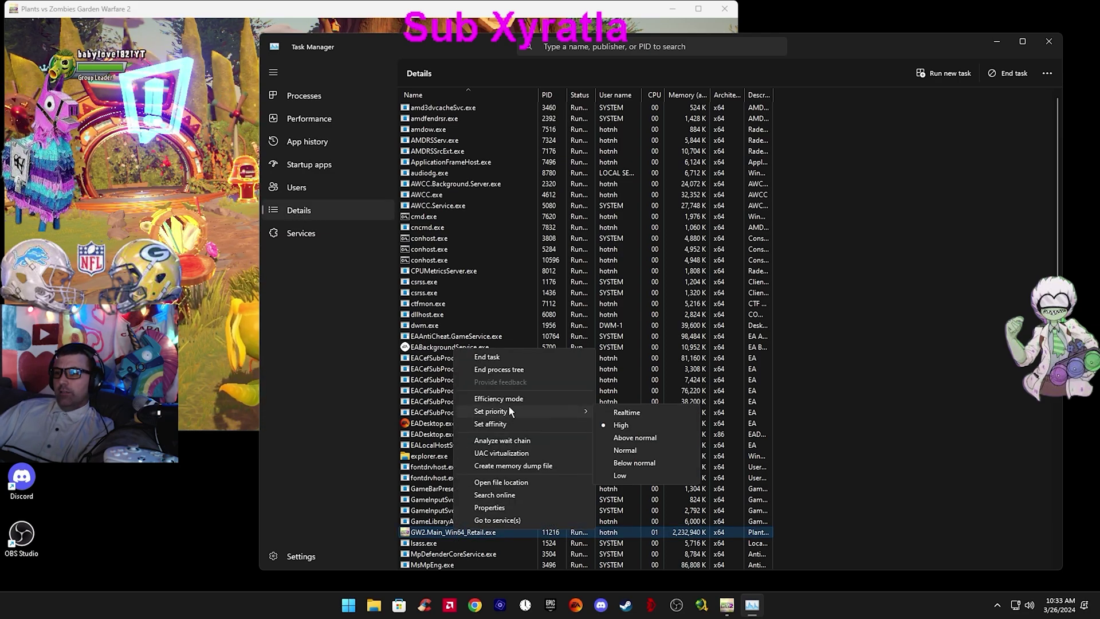
click(622, 427)
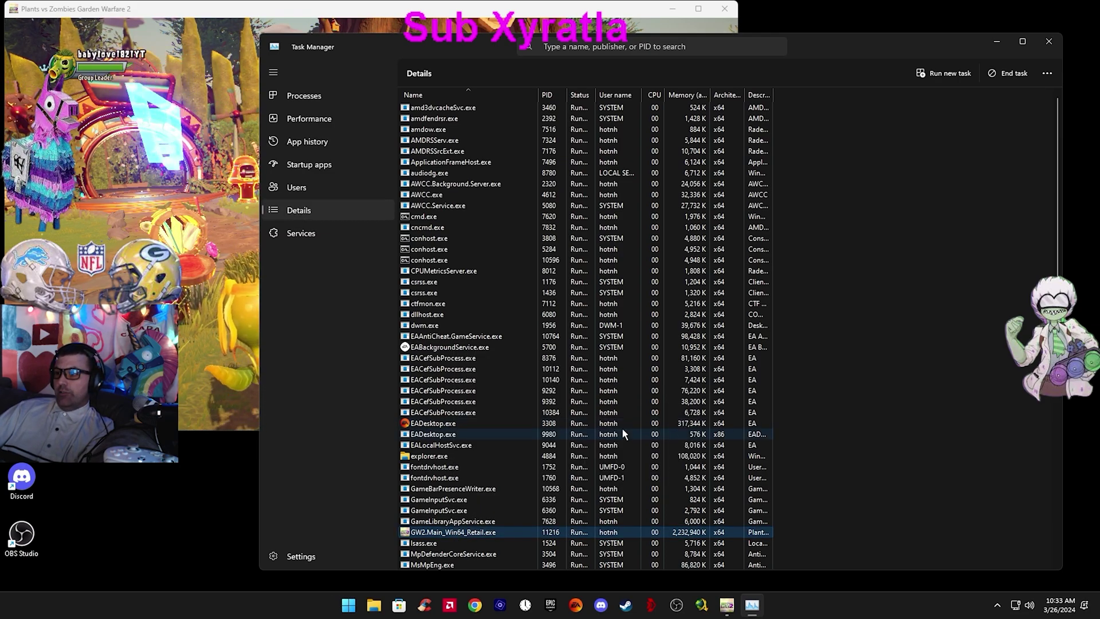
Step: Try to change the priority of GW2.Main_Win64_Retail.exe to Normal
right_click(469, 533)
mouse_move(590, 418)
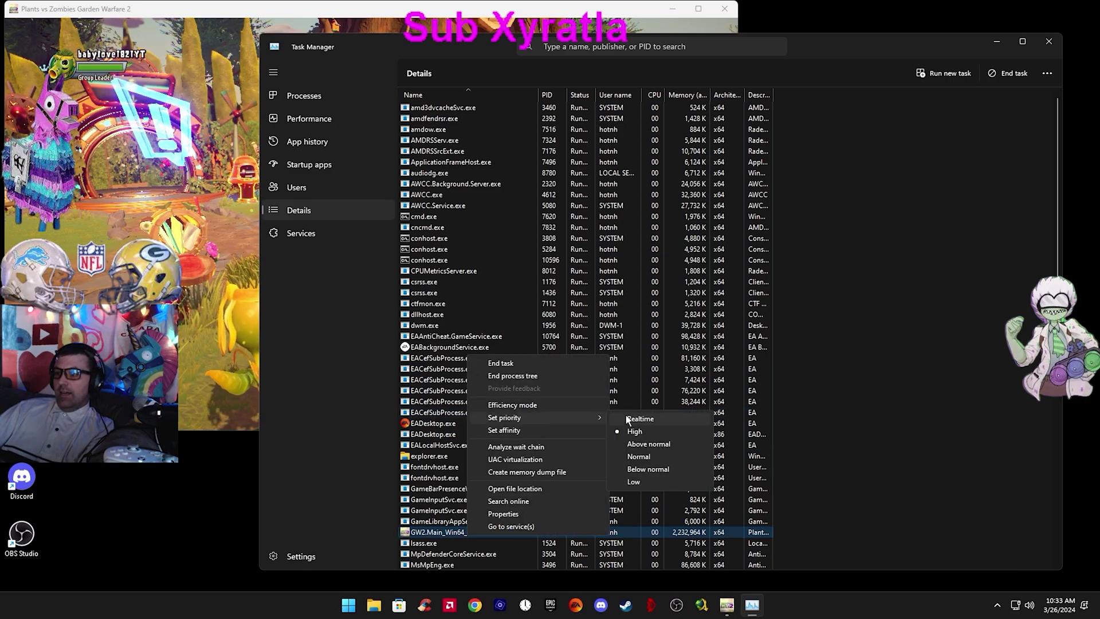
click(651, 454)
click(617, 343)
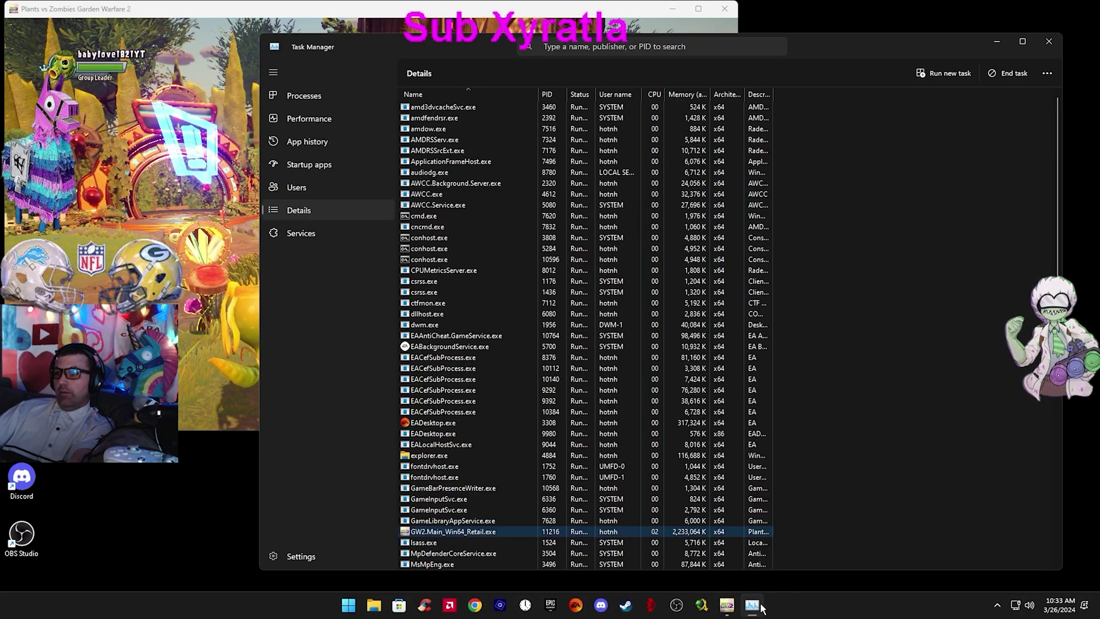
Step: Check which priority level is currently selected for GW2.Main_Win64_Retail.exe
right_click(459, 530)
mouse_move(515, 413)
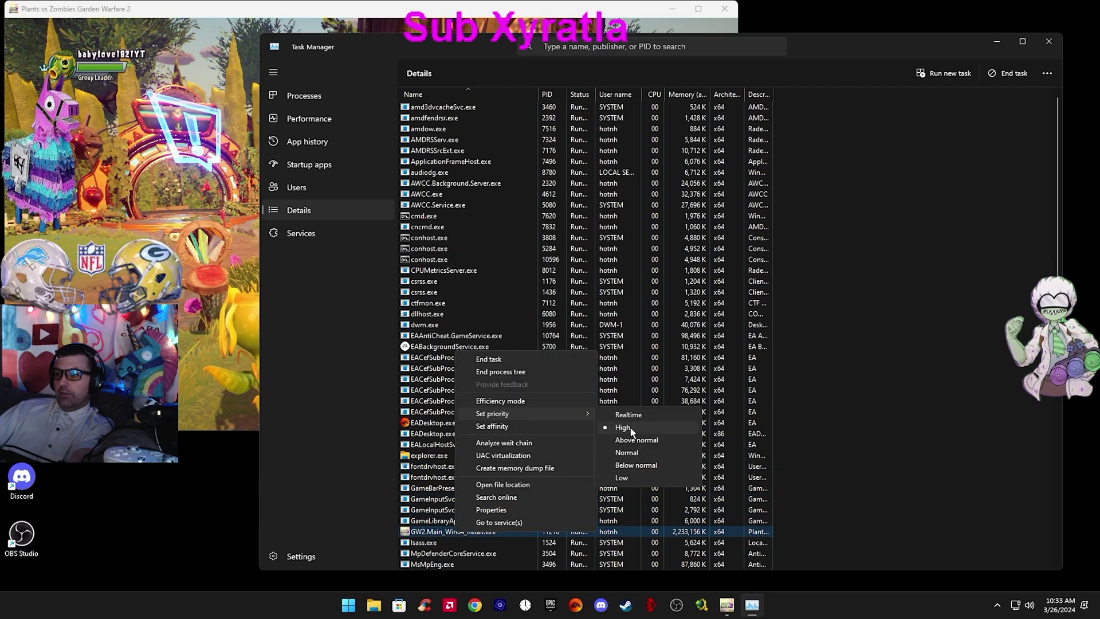